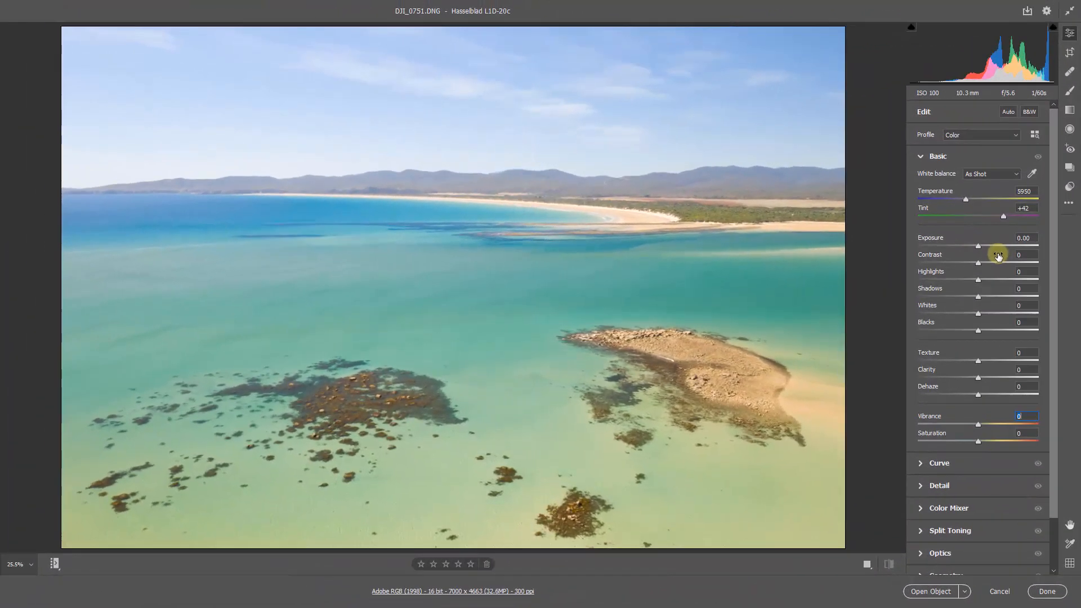
Set the beach photo's Exposure to -1.50, Highlights to +35, Whites to +31, Shadows to -24 and Blacks to -22.
{"action": "left_click_drag", "start_coordinate": [979, 246], "coordinate": [999, 279]}
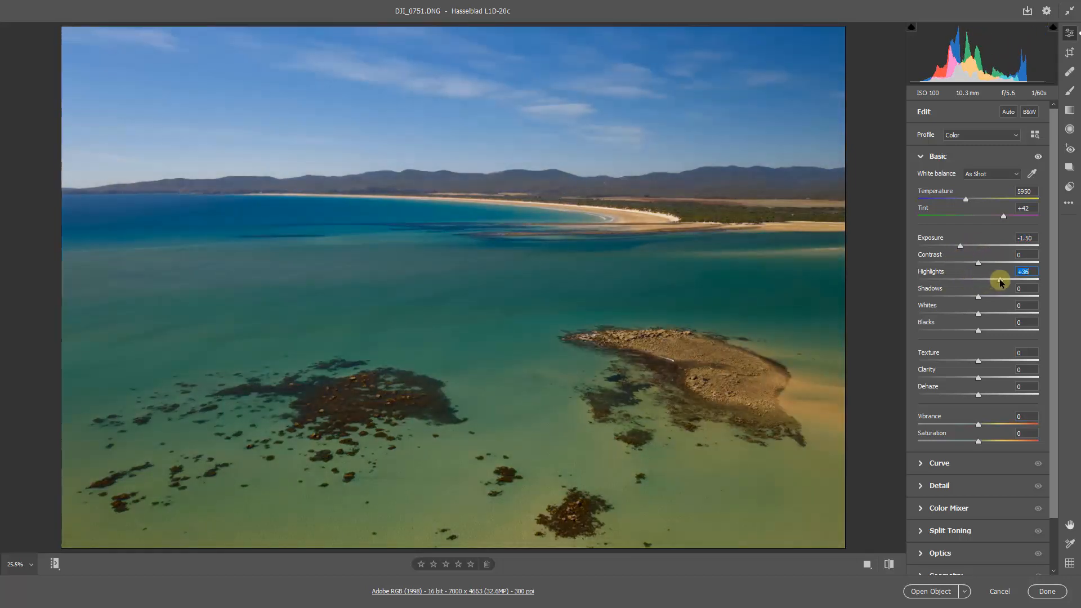
{"action": "left_click", "coordinate": [998, 314]}
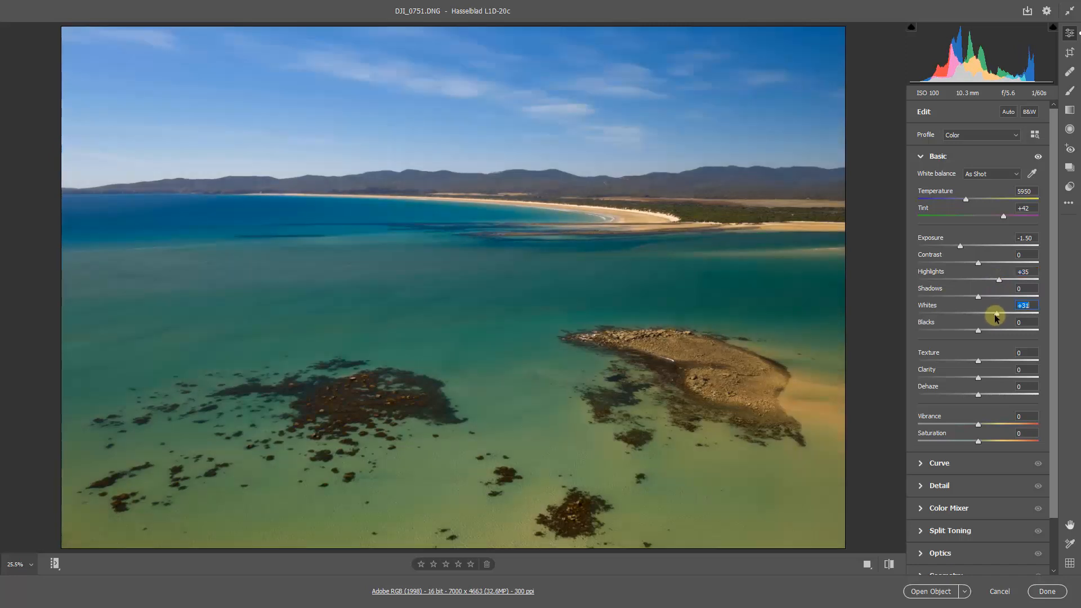
{"action": "left_click", "coordinate": [964, 297]}
{"action": "left_click", "coordinate": [964, 331]}
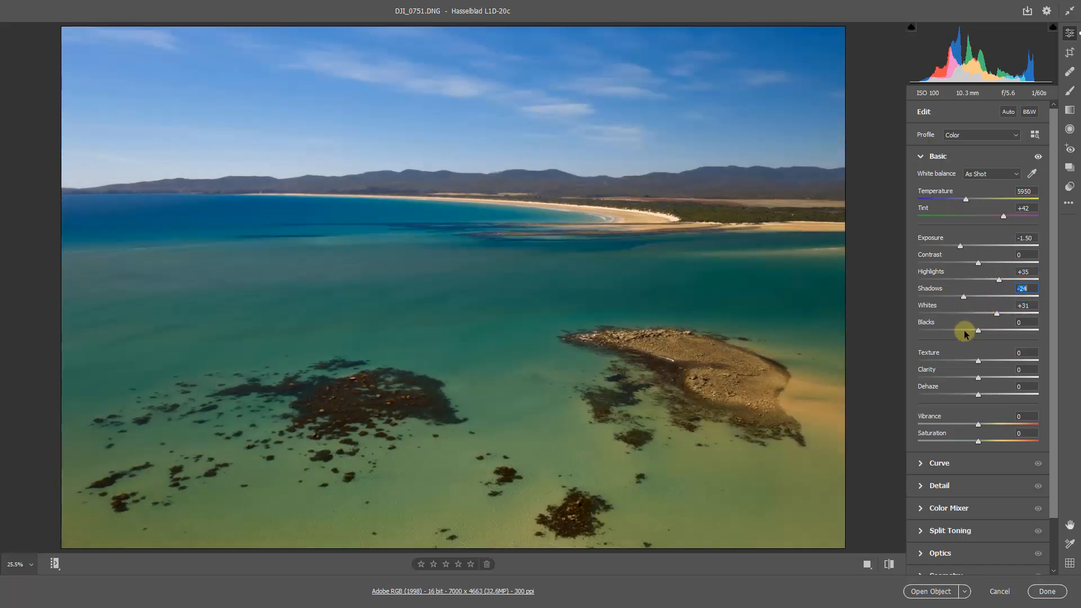
Set the beach photo's Clarity to +64 and Vibrance to +51, and adjust Exposure to -1.25.
{"action": "left_click", "coordinate": [1017, 378]}
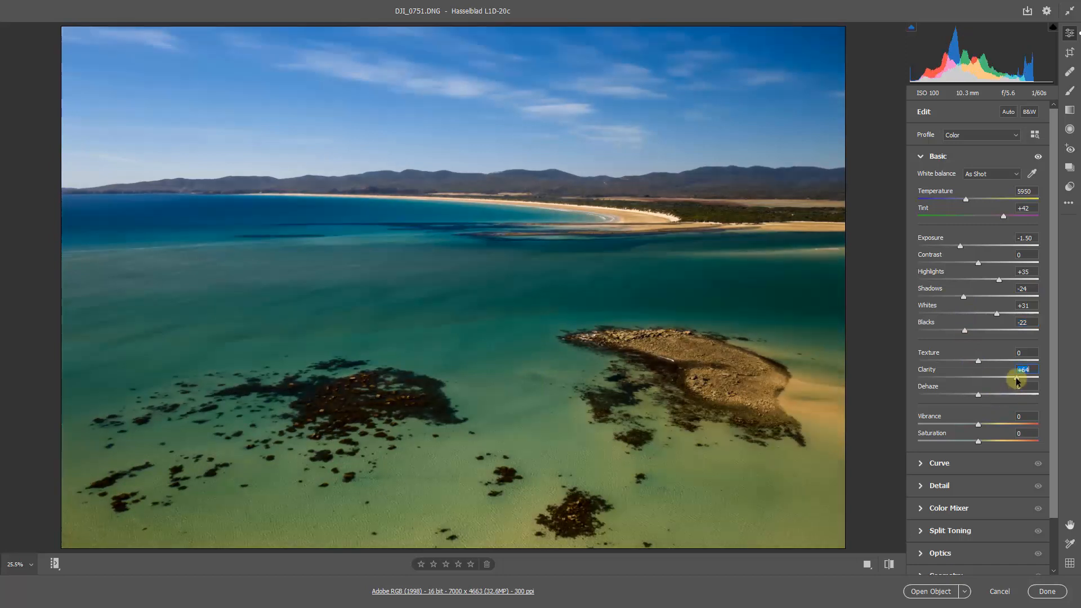
{"action": "left_click", "coordinate": [1009, 424]}
{"action": "left_click_drag", "start_coordinate": [963, 251], "coordinate": [961, 248]}
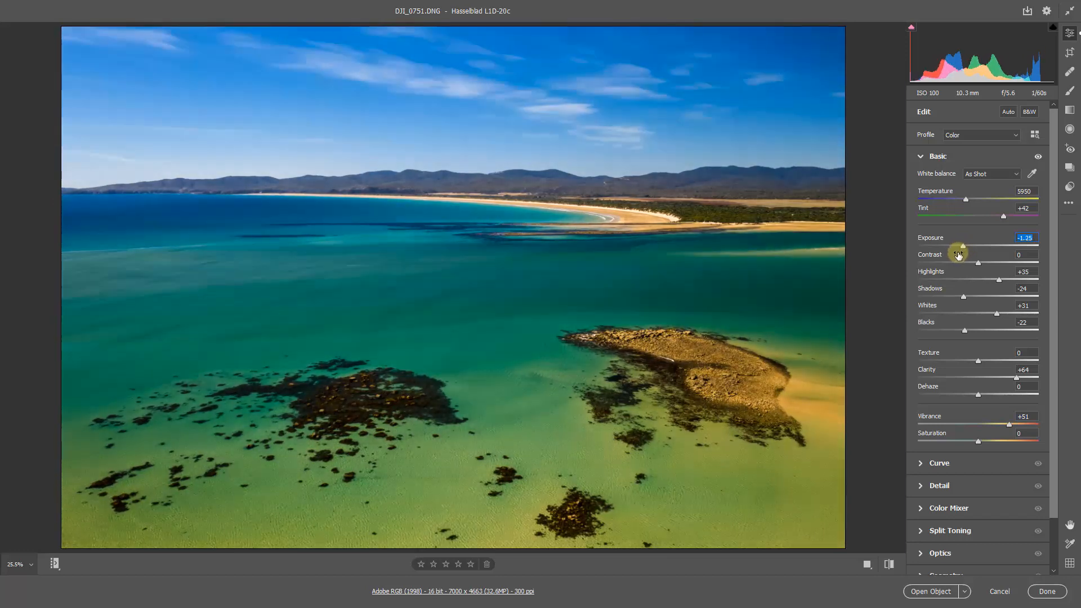
Draw a slanted graduated filter from the sky's upper-left corner to just below the horizon and lower its Exposure.
{"action": "left_click", "coordinate": [1069, 111]}
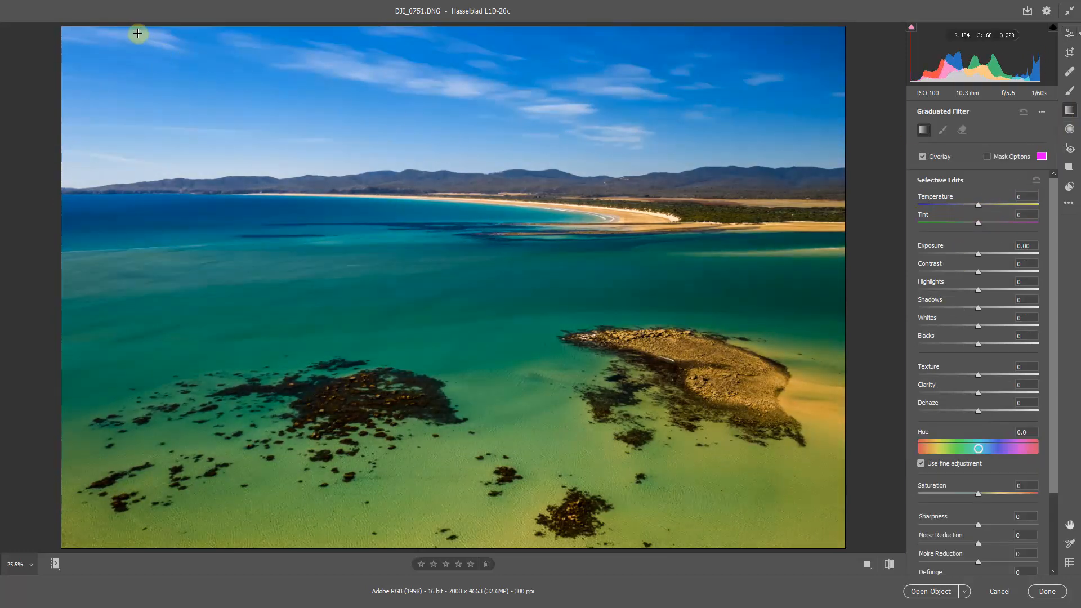
{"action": "left_click_drag", "start_coordinate": [138, 33], "coordinate": [180, 234]}
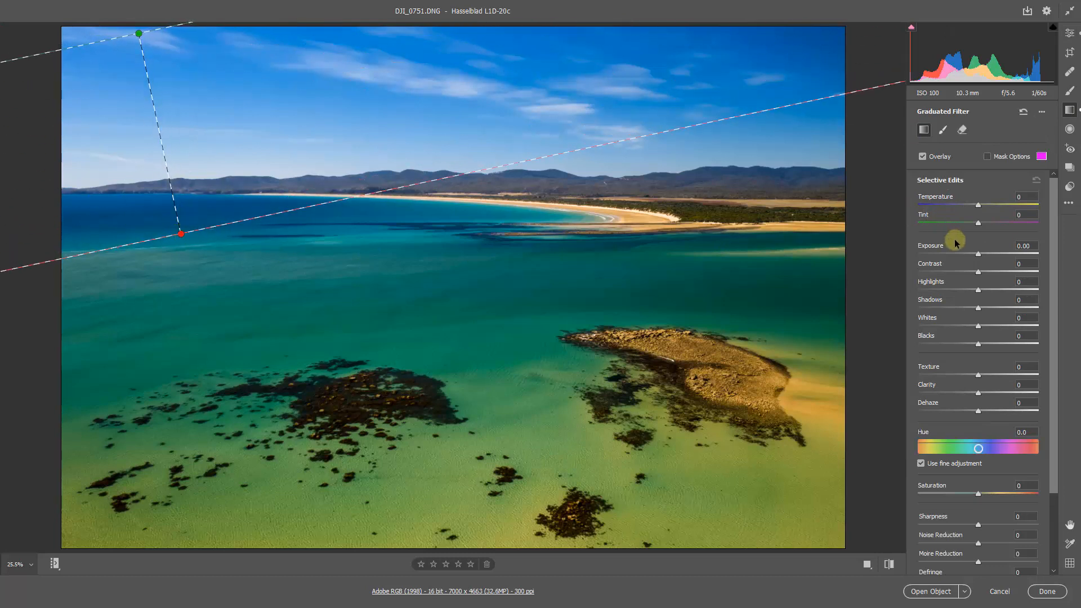
{"action": "left_click_drag", "start_coordinate": [979, 253], "coordinate": [967, 255]}
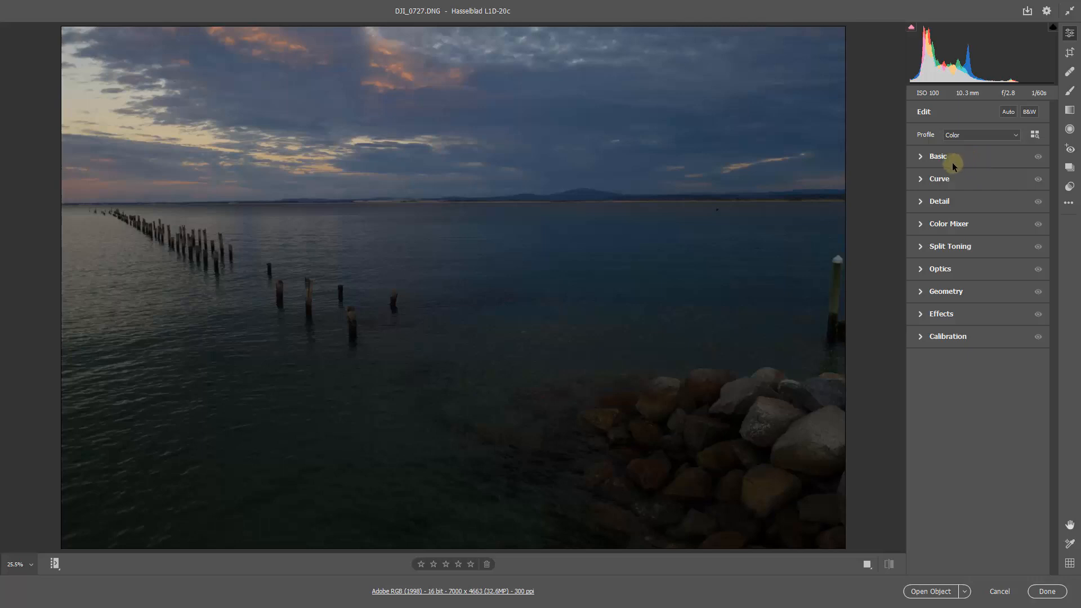
Brighten the dark photo of the wooden posts and rocks by setting its overall Exposure to +1.35.
{"action": "left_click", "coordinate": [921, 156]}
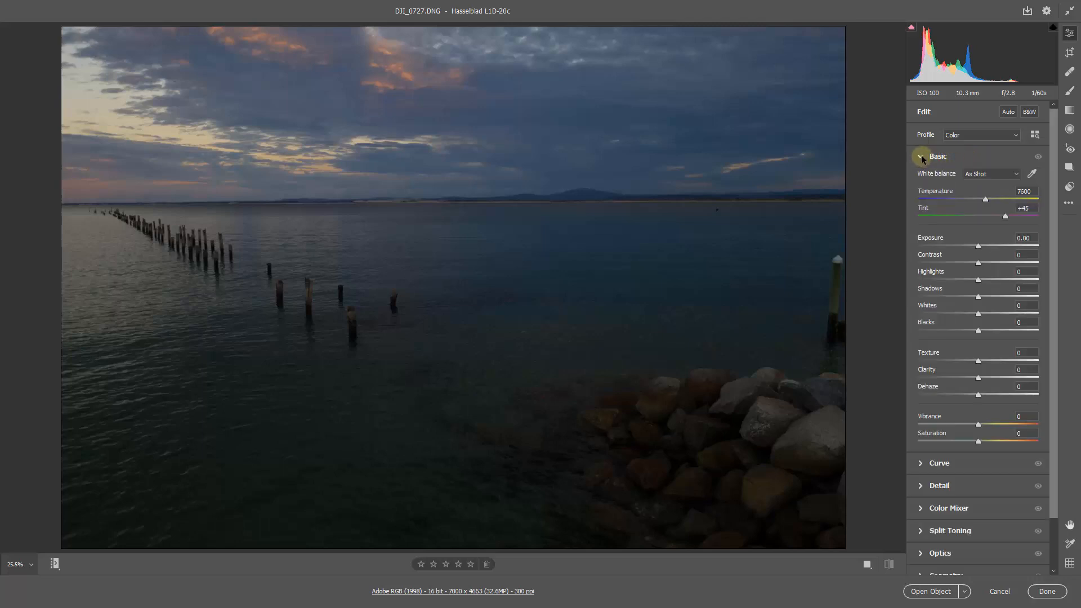
{"action": "left_click", "coordinate": [979, 248]}
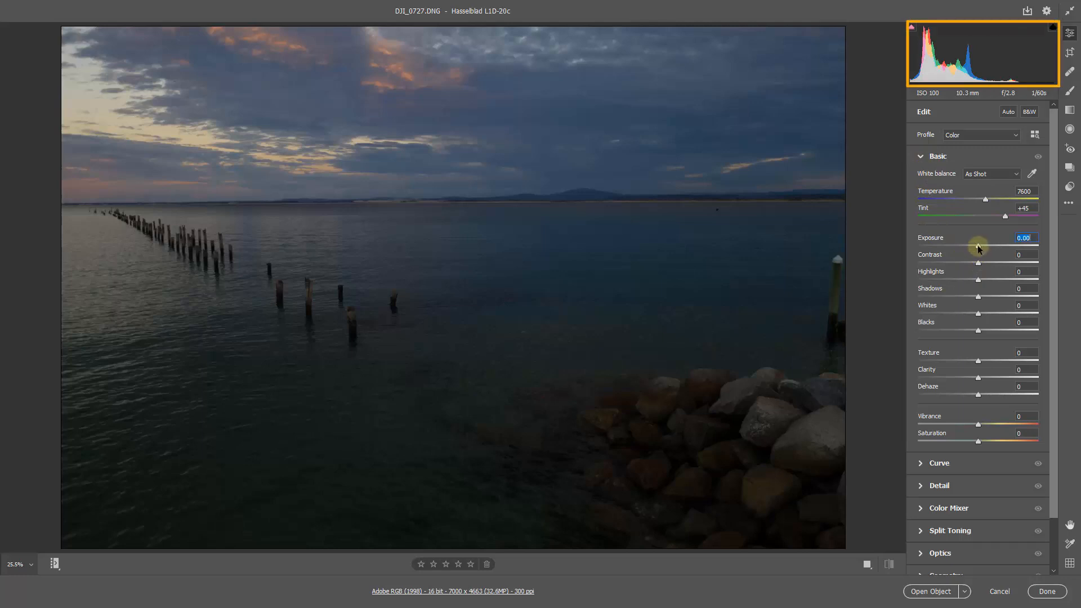
{"action": "left_click_drag", "start_coordinate": [978, 248], "coordinate": [997, 250]}
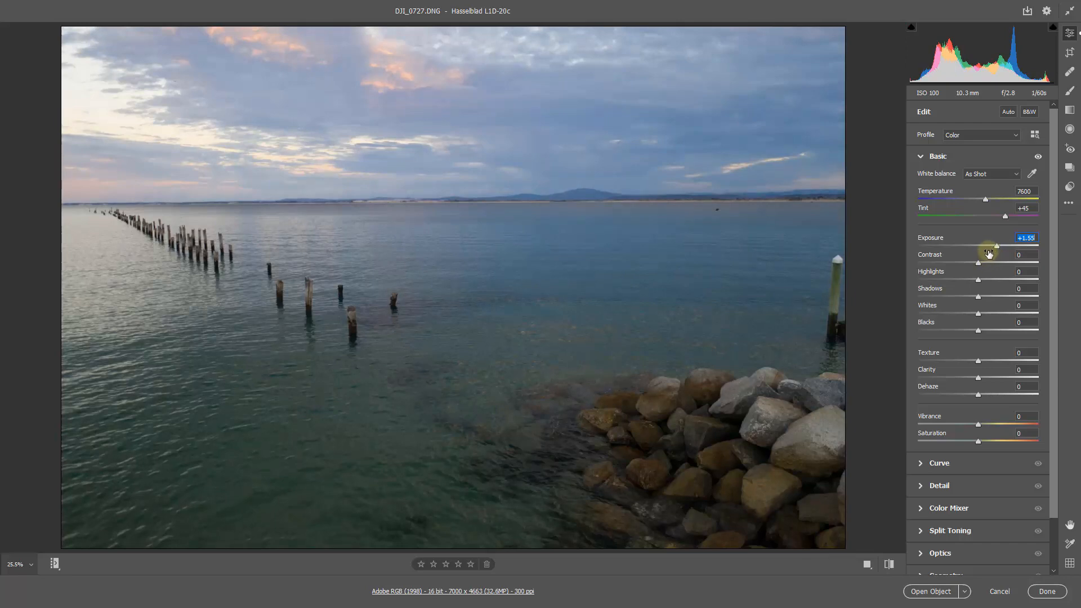
{"action": "left_click_drag", "start_coordinate": [998, 246], "coordinate": [996, 248]}
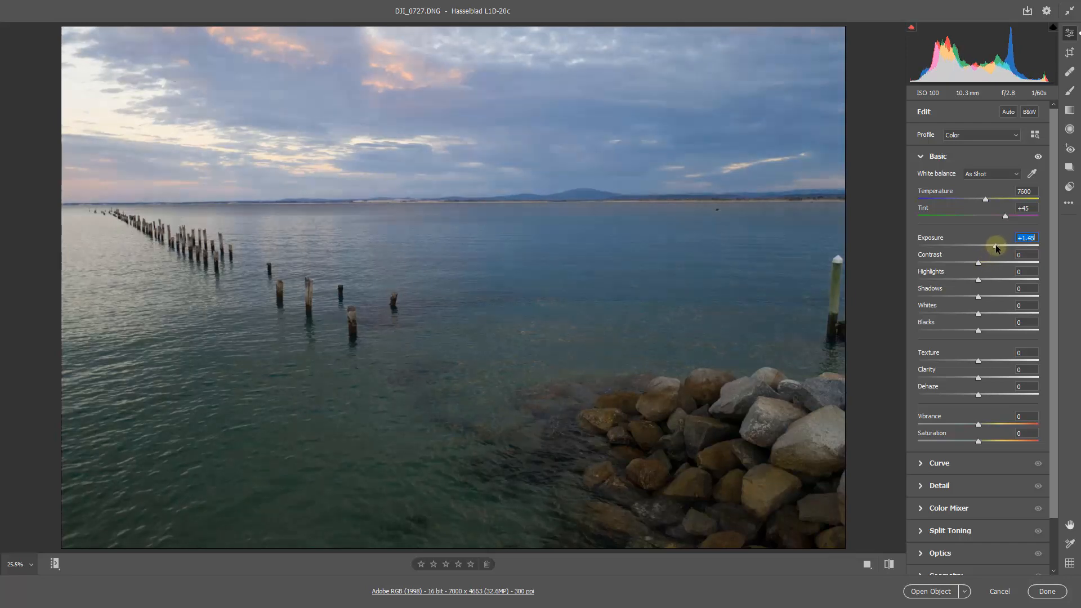
Set the photo's Highlights to +23, Whites to +20, Shadows to -17 and Blacks to -30.
{"action": "left_click", "coordinate": [990, 280]}
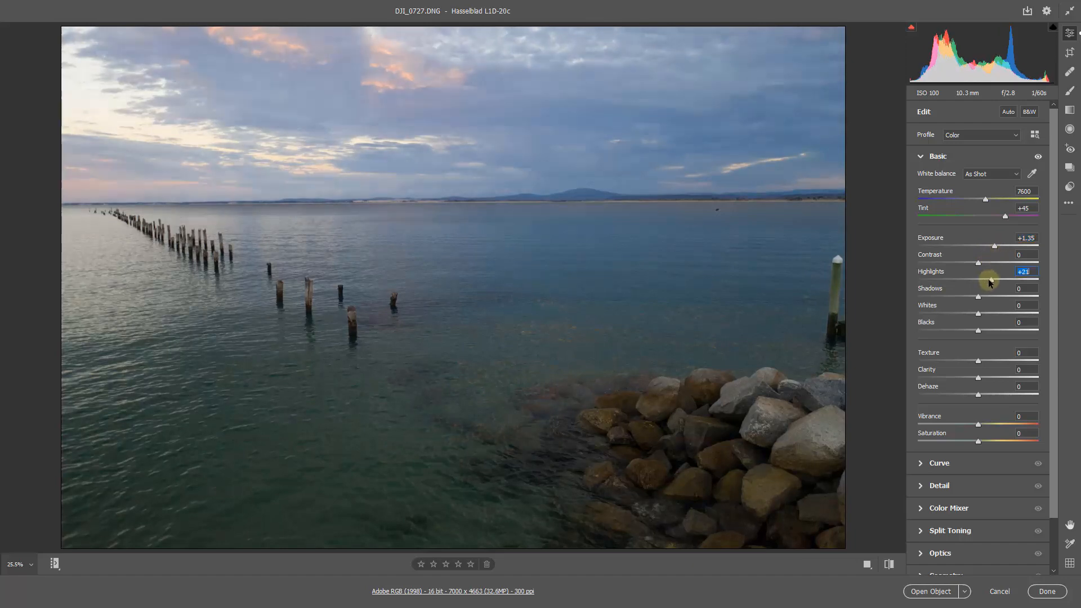
{"action": "left_click_drag", "start_coordinate": [989, 279], "coordinate": [992, 315]}
{"action": "left_click", "coordinate": [991, 313]}
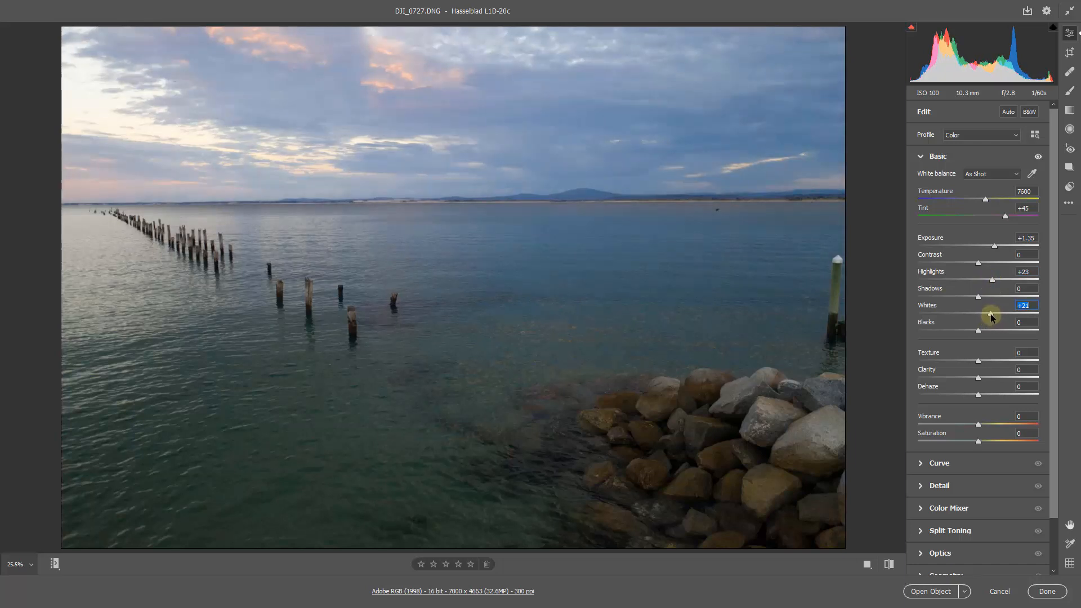
{"action": "left_click_drag", "start_coordinate": [991, 316], "coordinate": [983, 320]}
{"action": "left_click", "coordinate": [971, 299]}
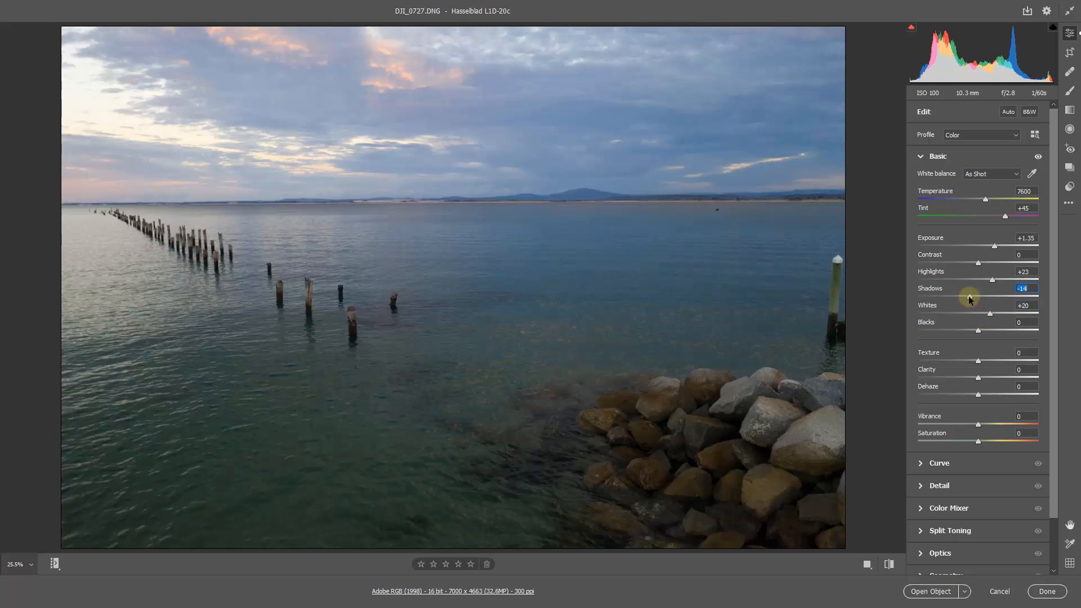
{"action": "left_click_drag", "start_coordinate": [970, 299], "coordinate": [968, 336]}
{"action": "left_click", "coordinate": [961, 332]}
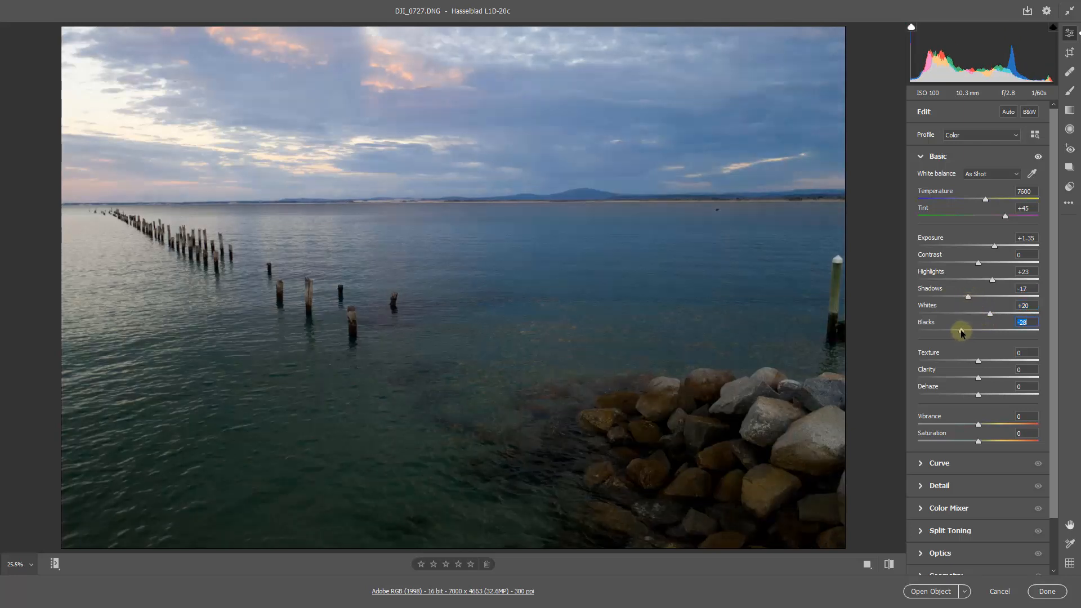
{"action": "left_click_drag", "start_coordinate": [962, 334], "coordinate": [961, 333]}
Set the photo's Clarity to +59 and Vibrance to +53.
{"action": "left_click", "coordinate": [1011, 378]}
{"action": "left_click_drag", "start_coordinate": [1011, 377], "coordinate": [1014, 377]}
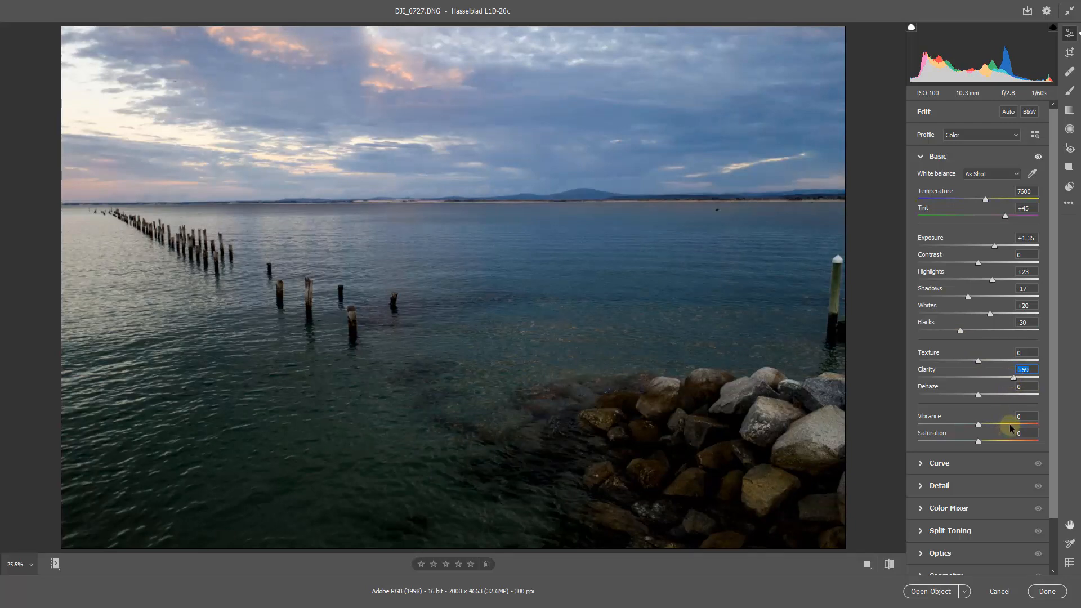
{"action": "left_click", "coordinate": [1013, 425]}
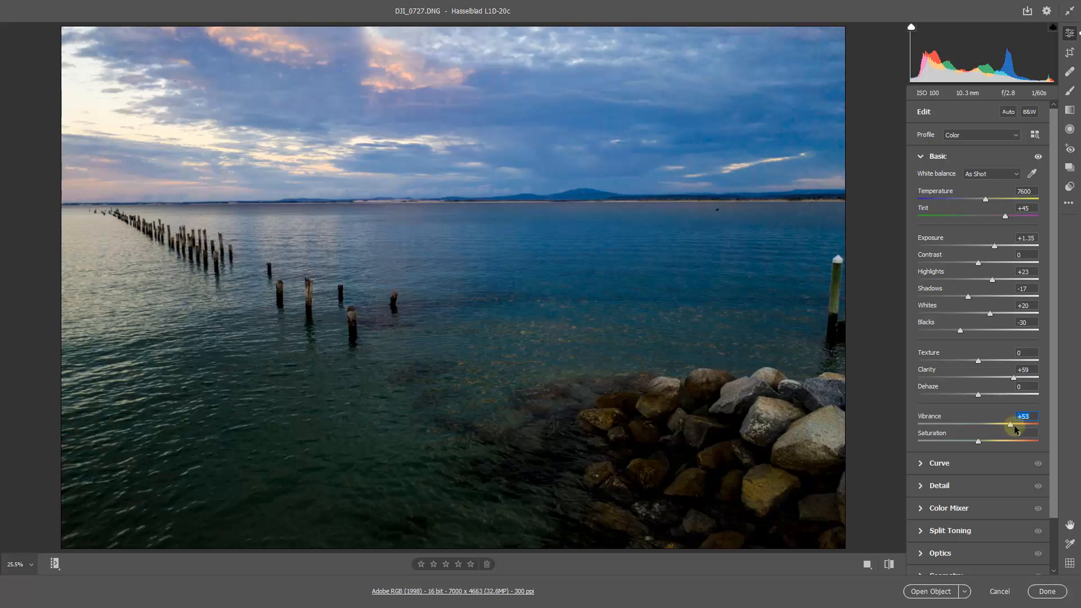
Reduce the blue water's saturation with the Color Mixer's targeted adjustment, to Blues -22 and Aquas -2.
{"action": "left_click", "coordinate": [921, 510]}
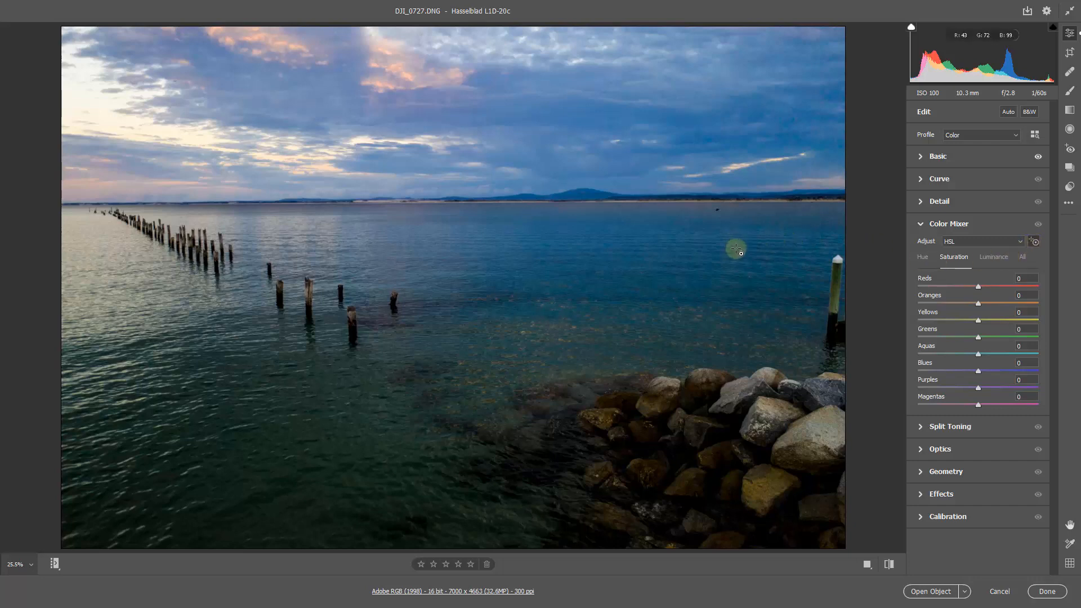
{"action": "left_click_drag", "start_coordinate": [738, 246], "coordinate": [726, 249]}
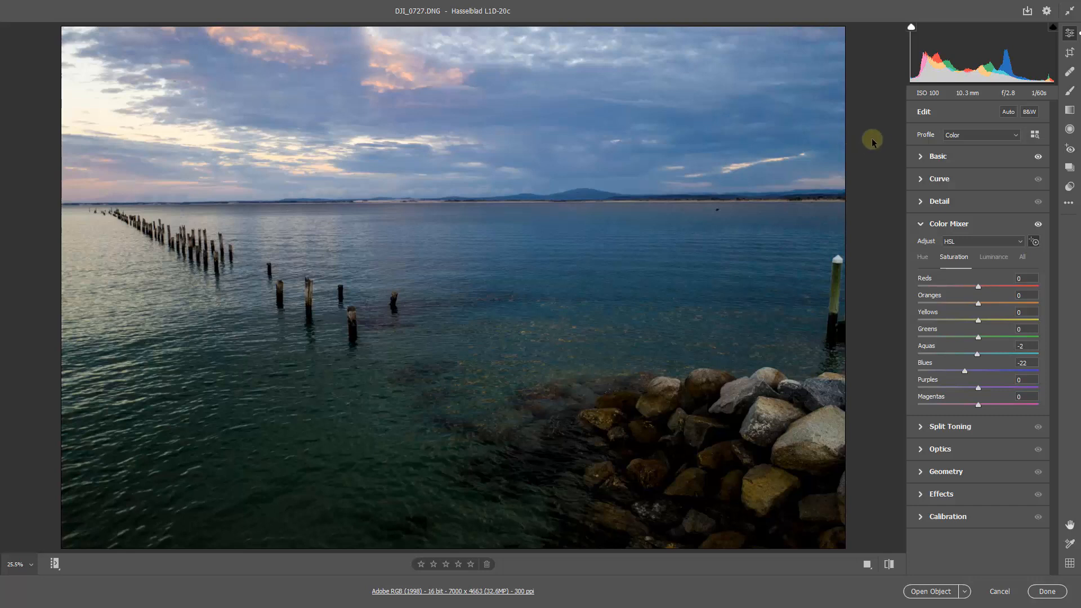
Lower the photo's overall Exposure to +1.25.
{"action": "left_click", "coordinate": [921, 159]}
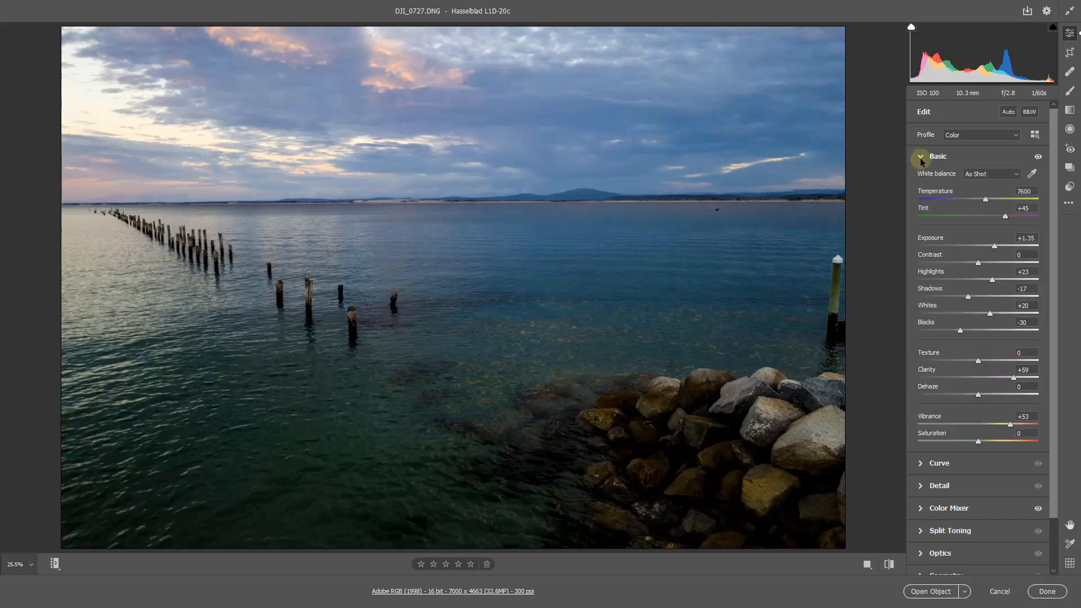
{"action": "left_click", "coordinate": [995, 249]}
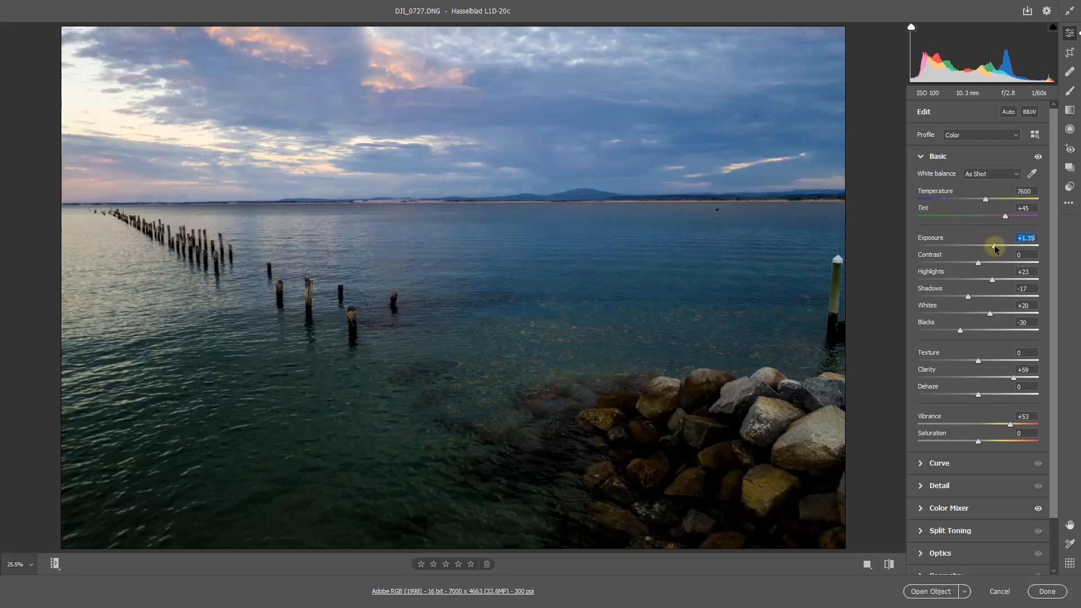
{"action": "left_click_drag", "start_coordinate": [995, 249], "coordinate": [994, 250]}
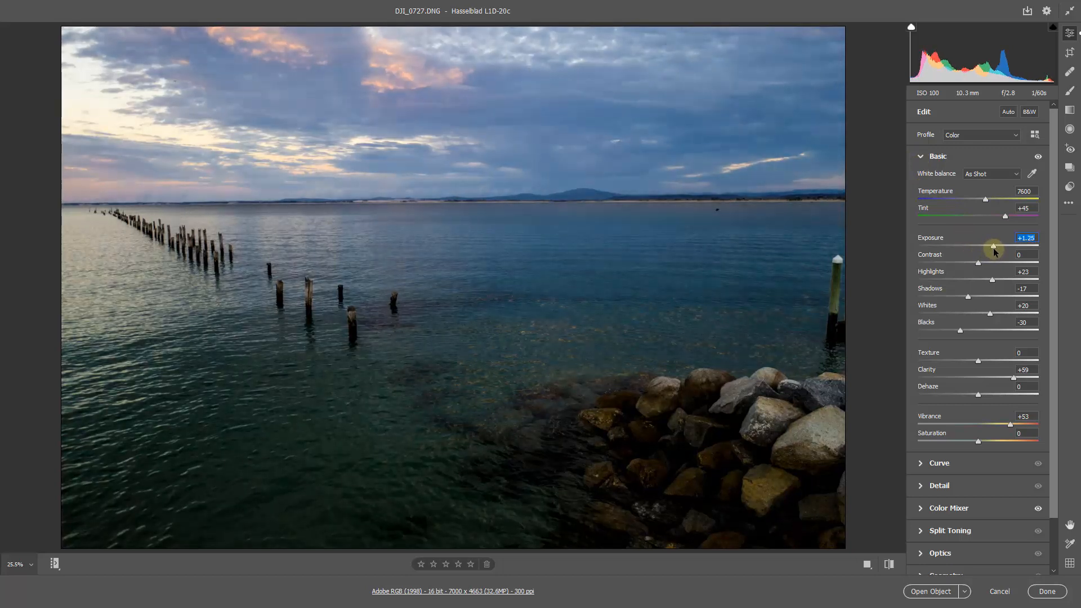
Draw a near-vertical graduated filter from the clouds down into the water, hide its overlay, and set Exposure to -0.75 and Clarity to +54.
{"action": "left_click", "coordinate": [1070, 111]}
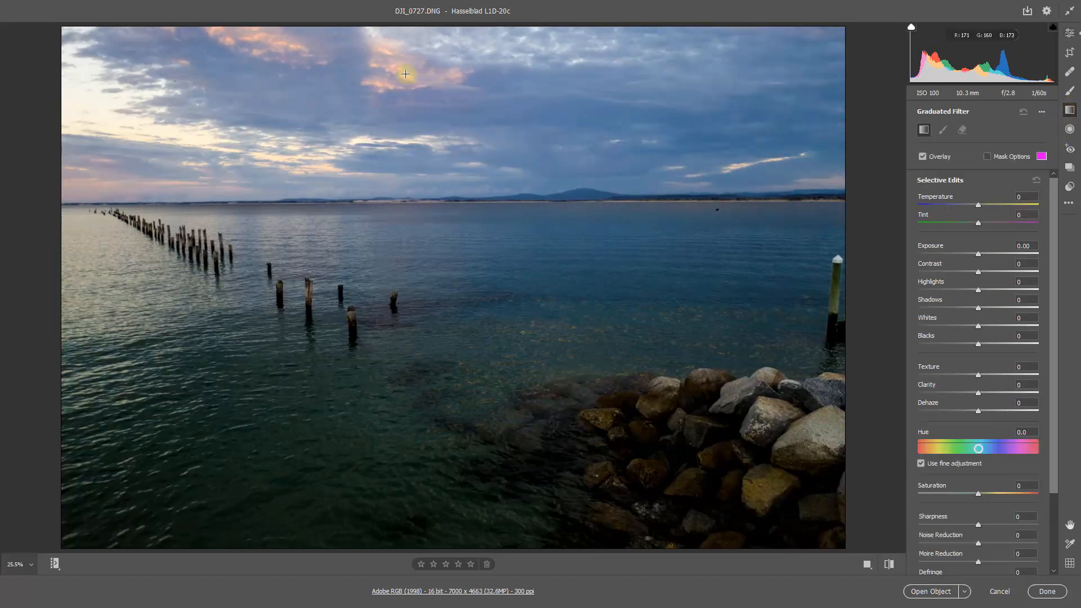
{"action": "left_click_drag", "start_coordinate": [410, 126], "coordinate": [411, 299]}
{"action": "key", "text": "v"}
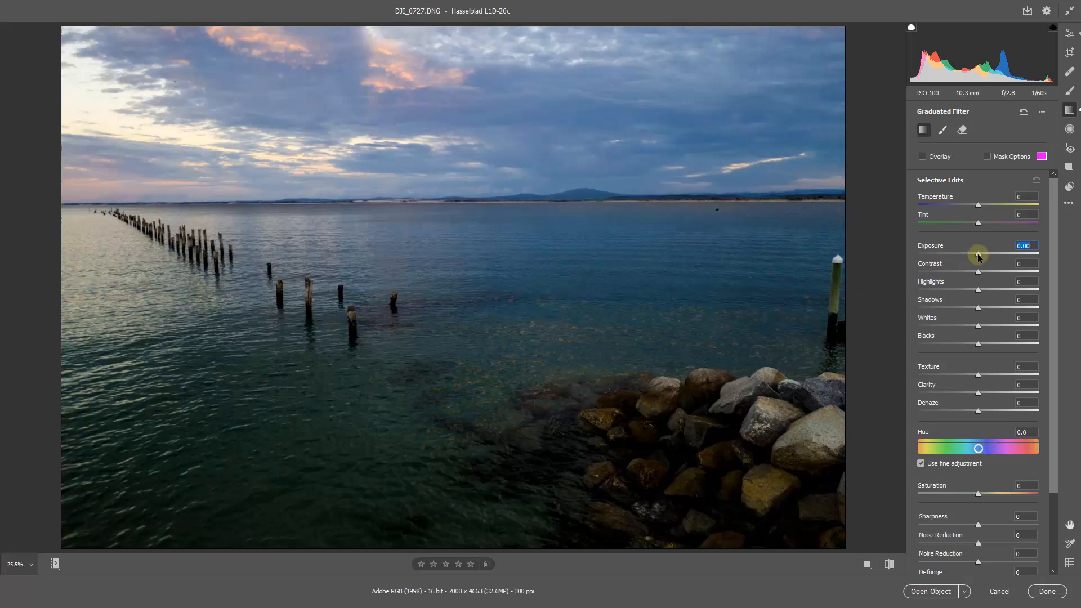
{"action": "left_click_drag", "start_coordinate": [979, 256], "coordinate": [968, 255]}
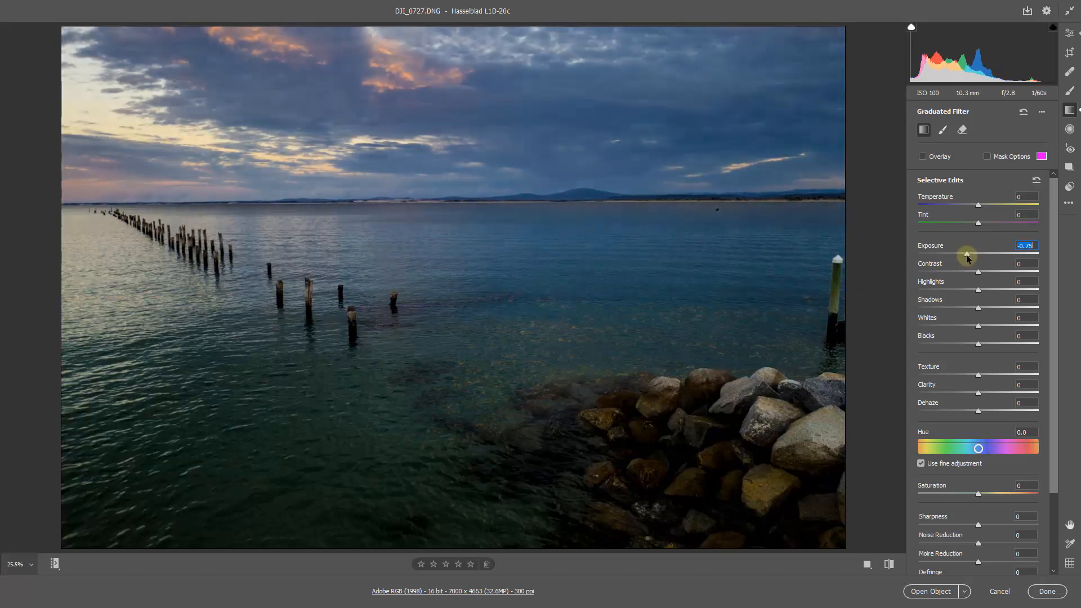
{"action": "left_click", "coordinate": [1006, 393]}
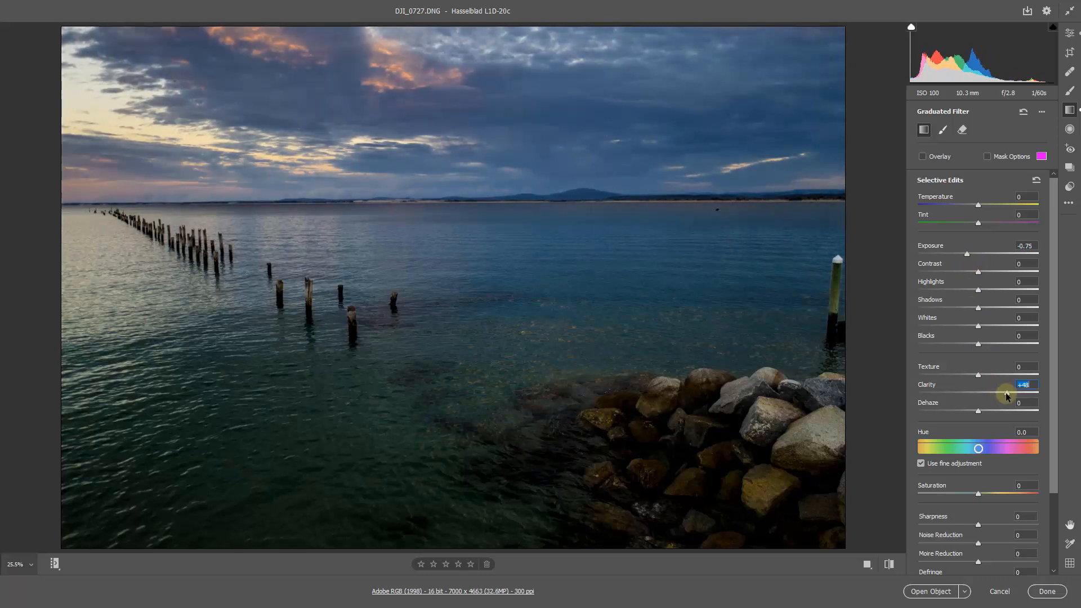
{"action": "left_click_drag", "start_coordinate": [1012, 393], "coordinate": [1014, 393]}
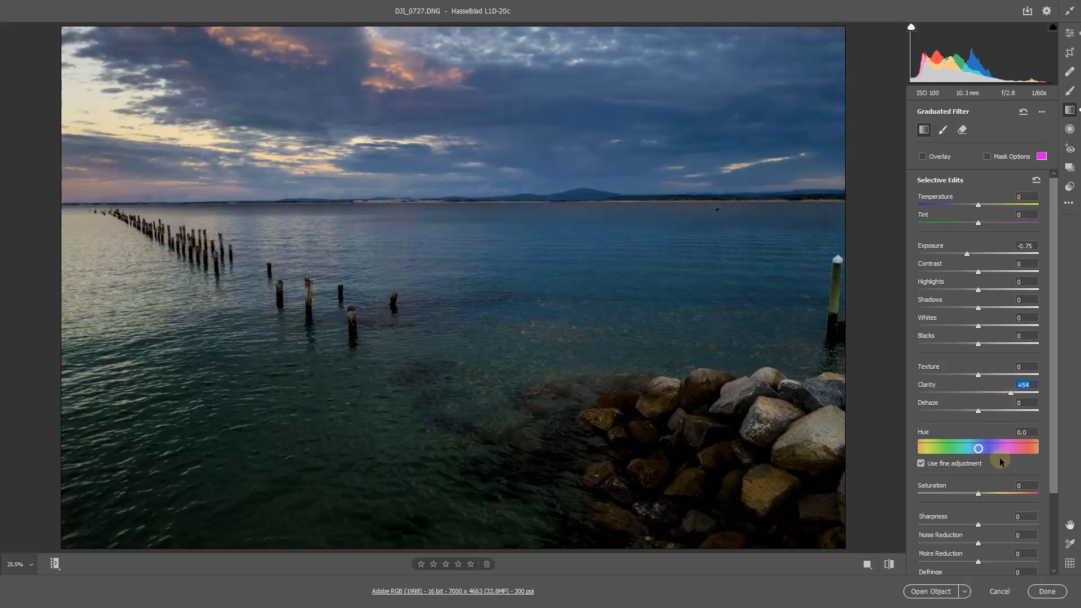
Try a Saturation of +28 on the graduated filter and reset it to 0.
{"action": "left_click", "coordinate": [992, 495]}
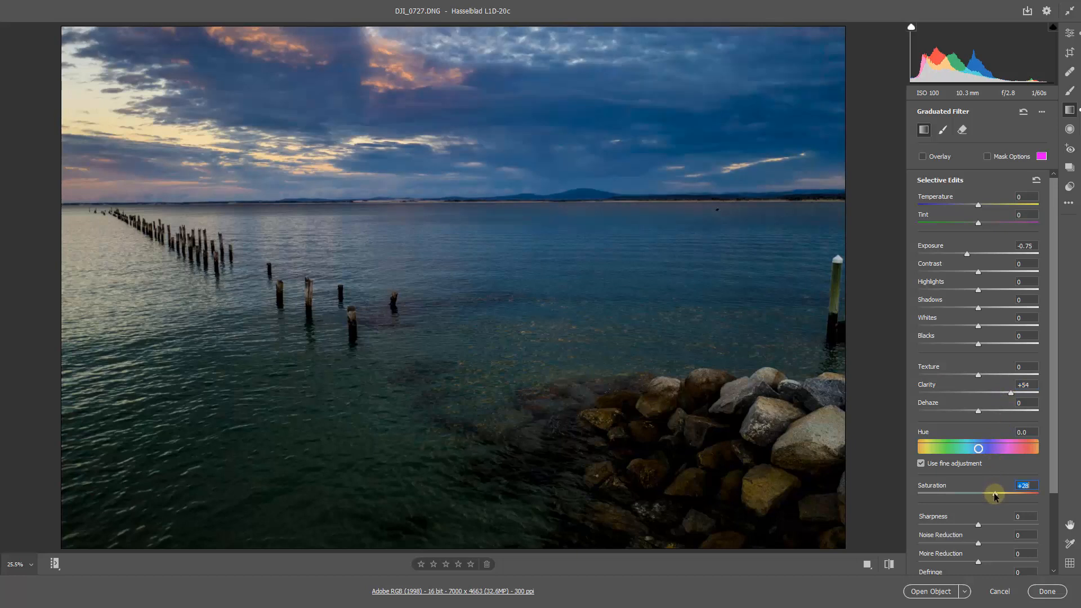
{"action": "double_click", "coordinate": [995, 495]}
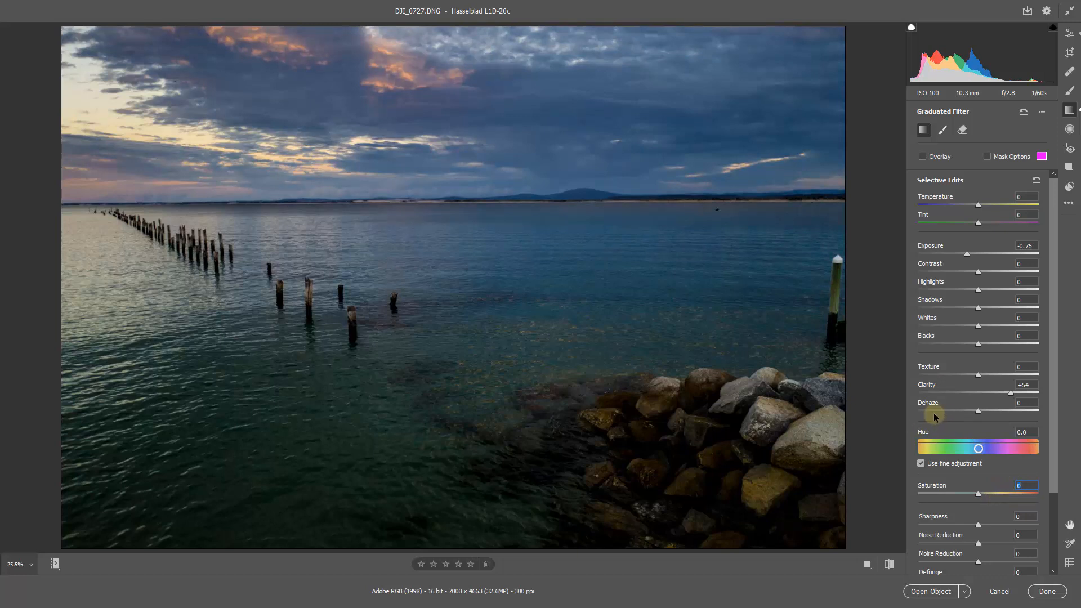
Add a second, slanted graduated filter from the bright upper-left sky to just below the horizon, with Exposure at -0.35.
{"action": "key", "text": "v"}
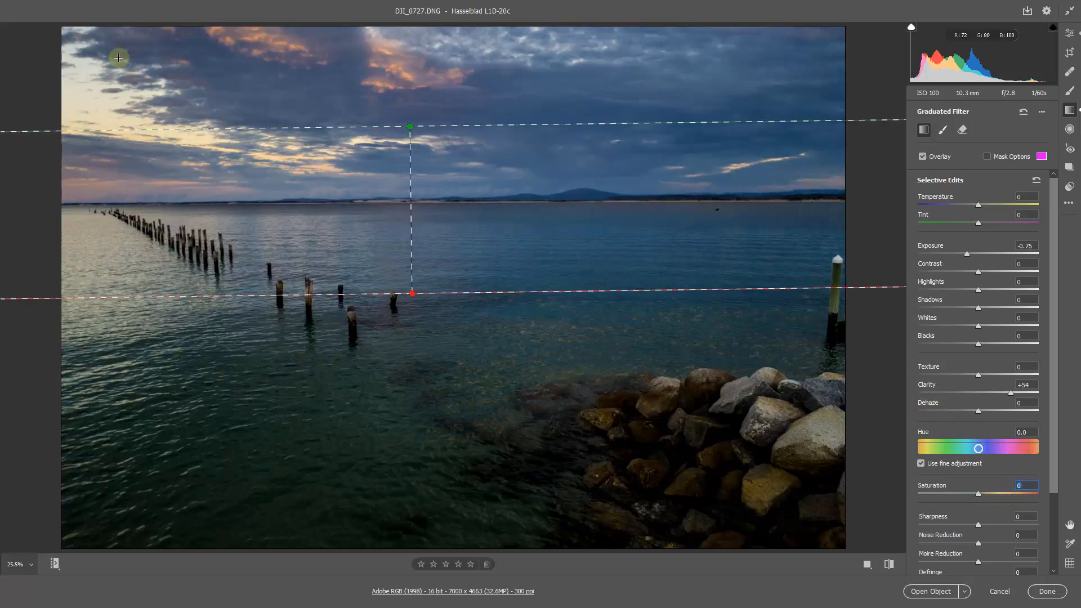
{"action": "left_click_drag", "start_coordinate": [117, 58], "coordinate": [188, 229]}
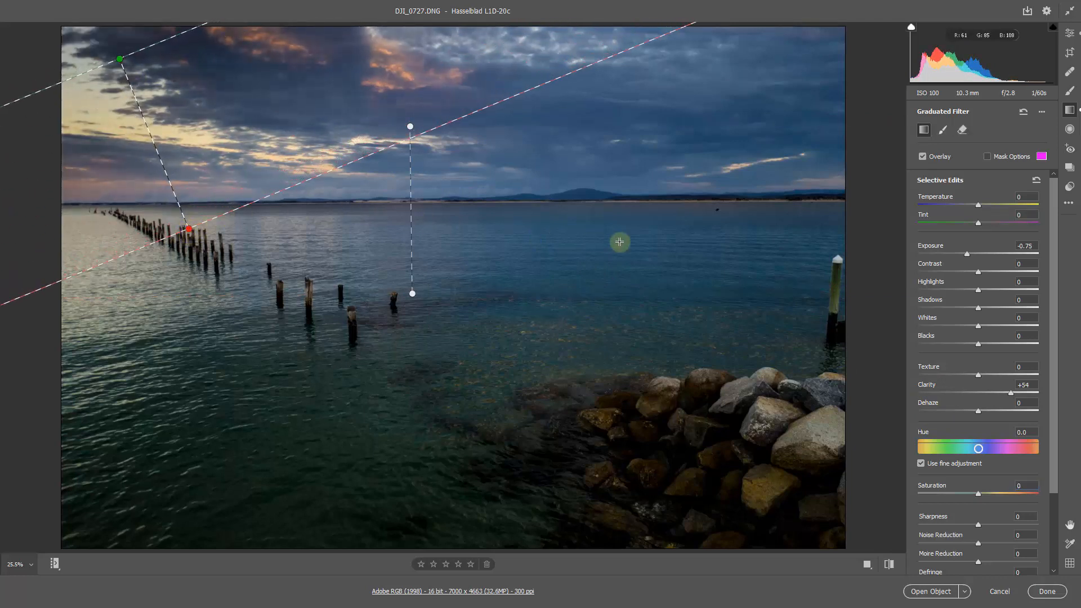
{"action": "key", "text": "v"}
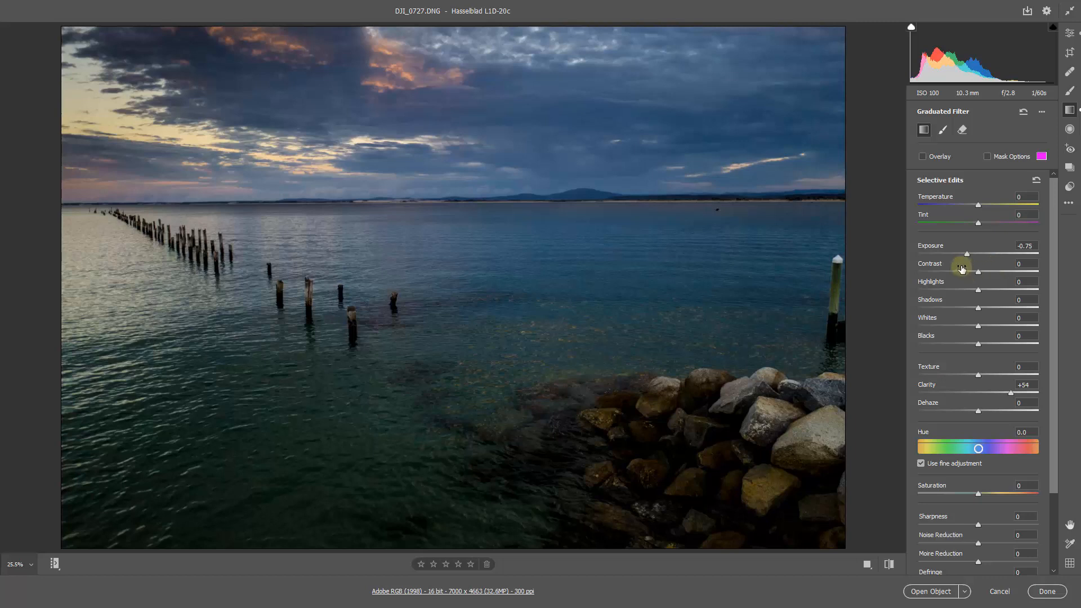
{"action": "double_click", "coordinate": [968, 254]}
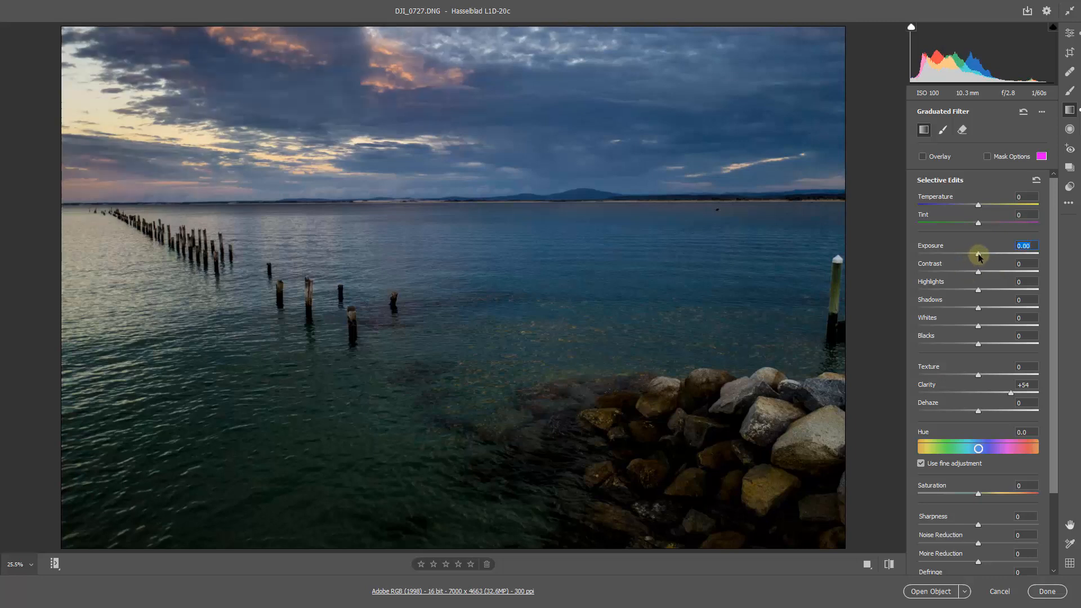
{"action": "left_click_drag", "start_coordinate": [979, 256], "coordinate": [975, 256]}
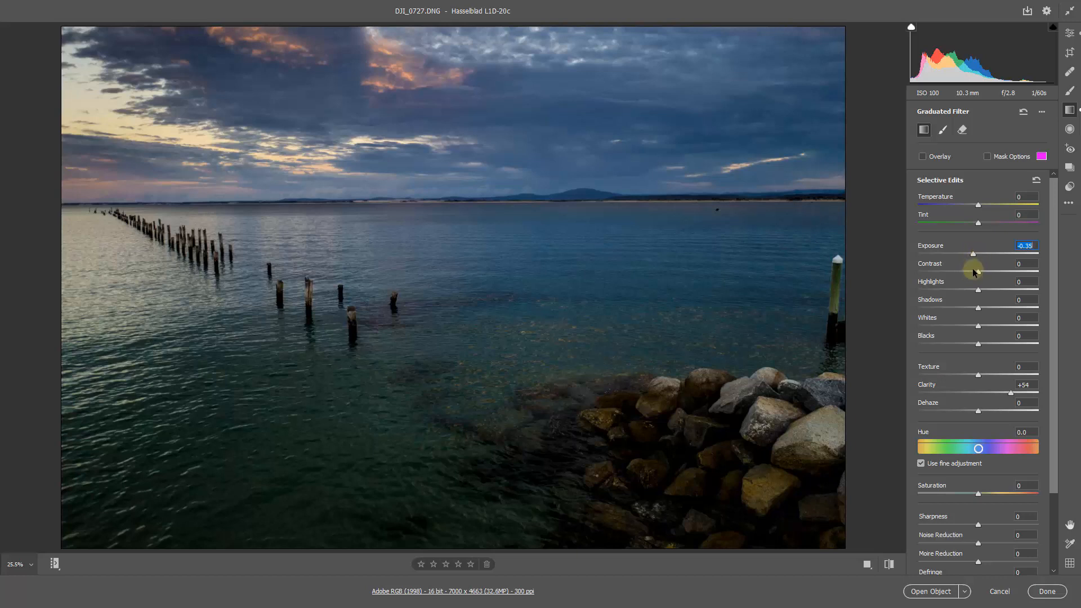
Add a radial filter that fills the whole photo, hide its overlay, and set its Exposure to -0.60.
{"action": "left_click", "coordinate": [1070, 130]}
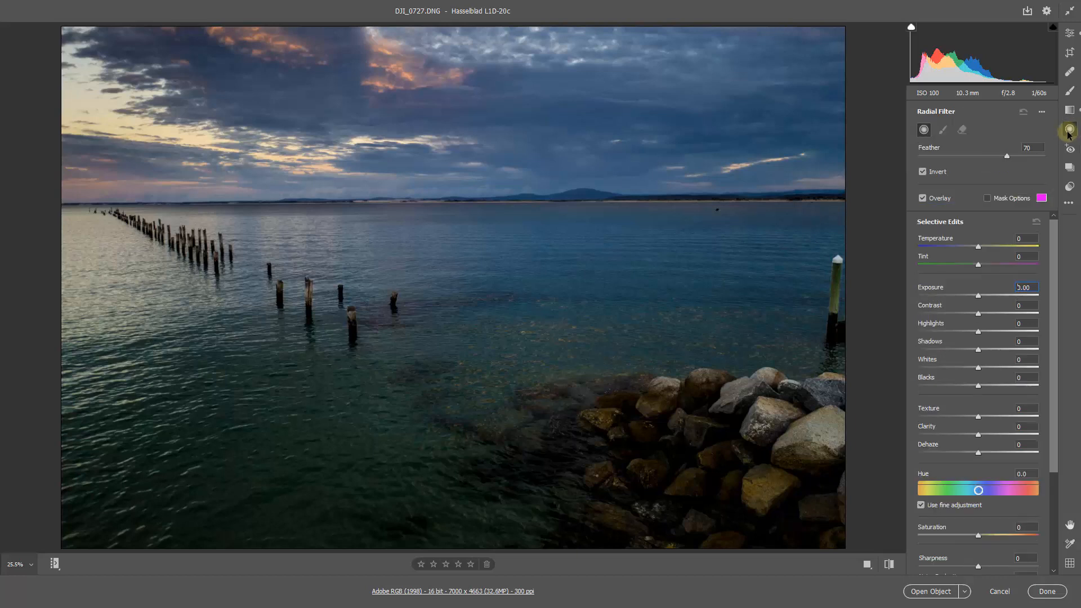
{"action": "double_click", "coordinate": [456, 282]}
{"action": "key", "text": "v"}
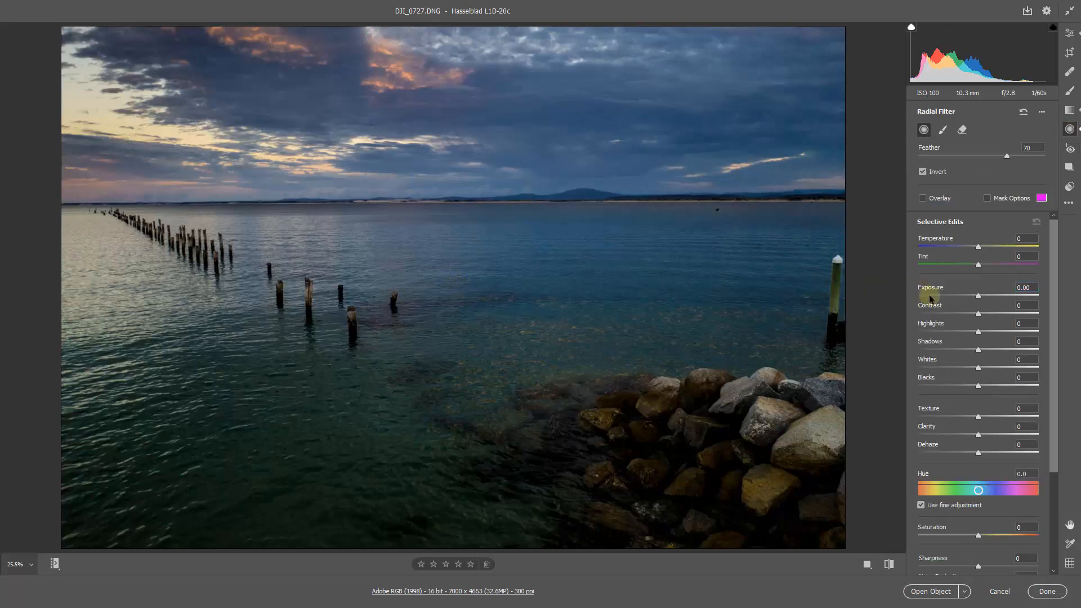
{"action": "left_click_drag", "start_coordinate": [984, 297], "coordinate": [970, 300]}
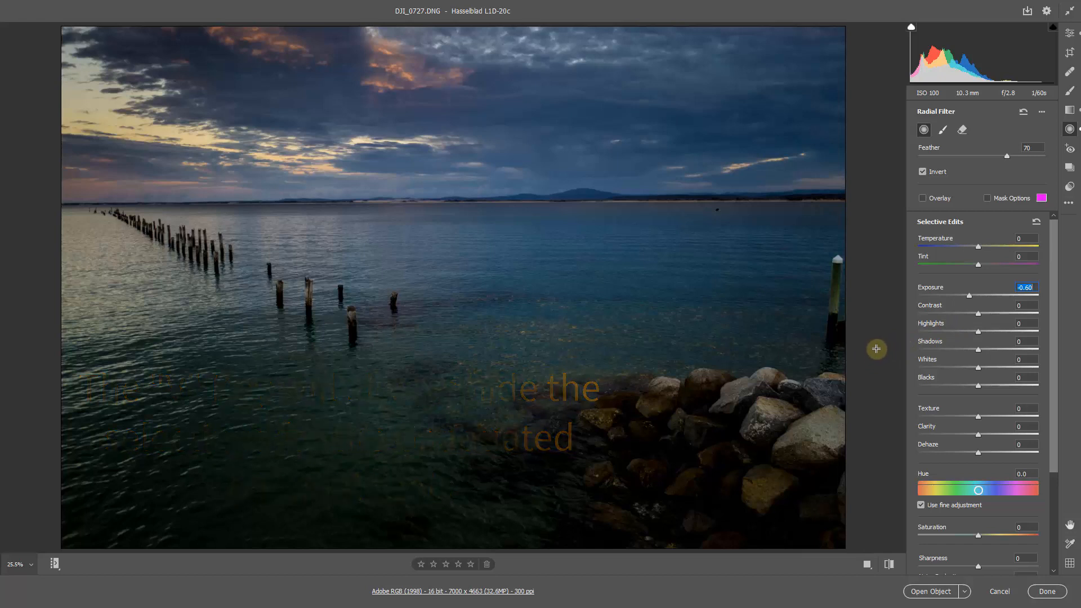
{"action": "key", "text": "e"}
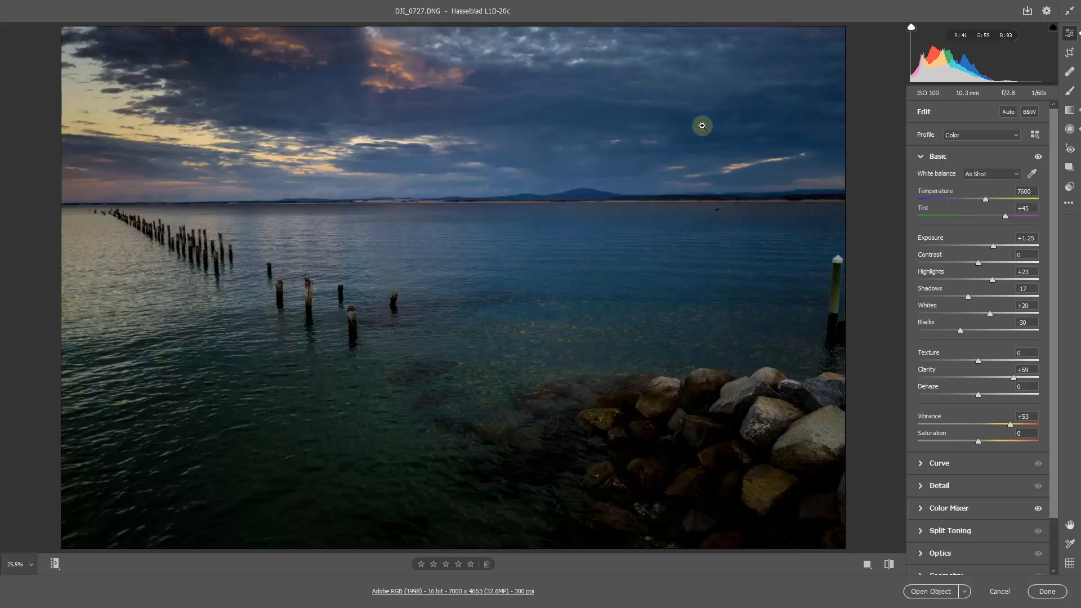
Remove the small dark object from the water just below the horizon with the Heal tool at Size 10, and hide the heal overlay.
{"action": "left_click_drag", "start_coordinate": [700, 123], "coordinate": [843, 164]}
{"action": "key", "text": "space"}
{"action": "left_click_drag", "start_coordinate": [695, 252], "coordinate": [423, 288]}
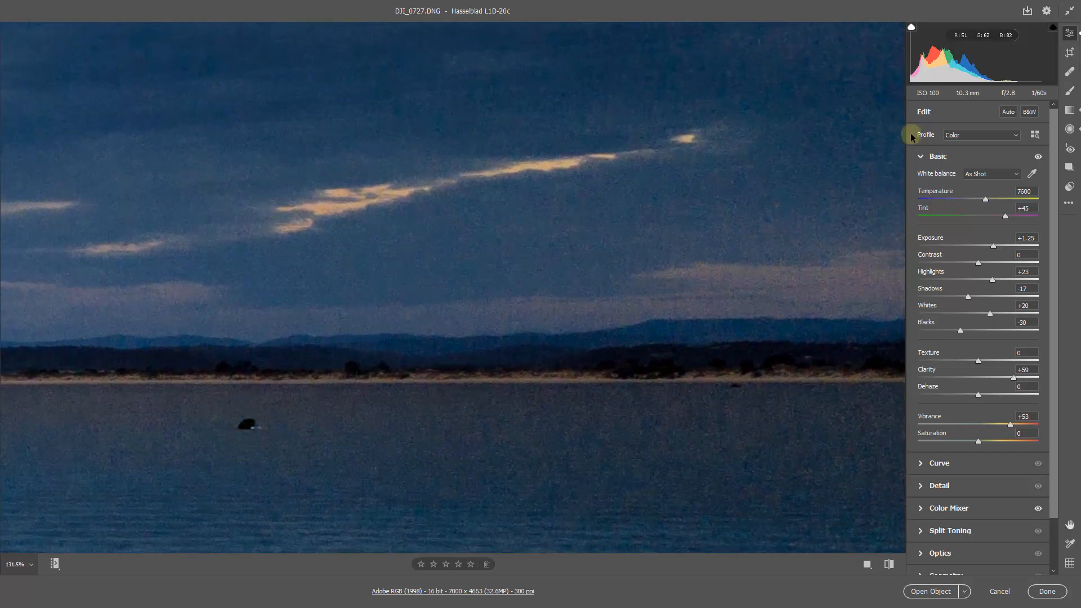
{"action": "left_click", "coordinate": [1069, 73]}
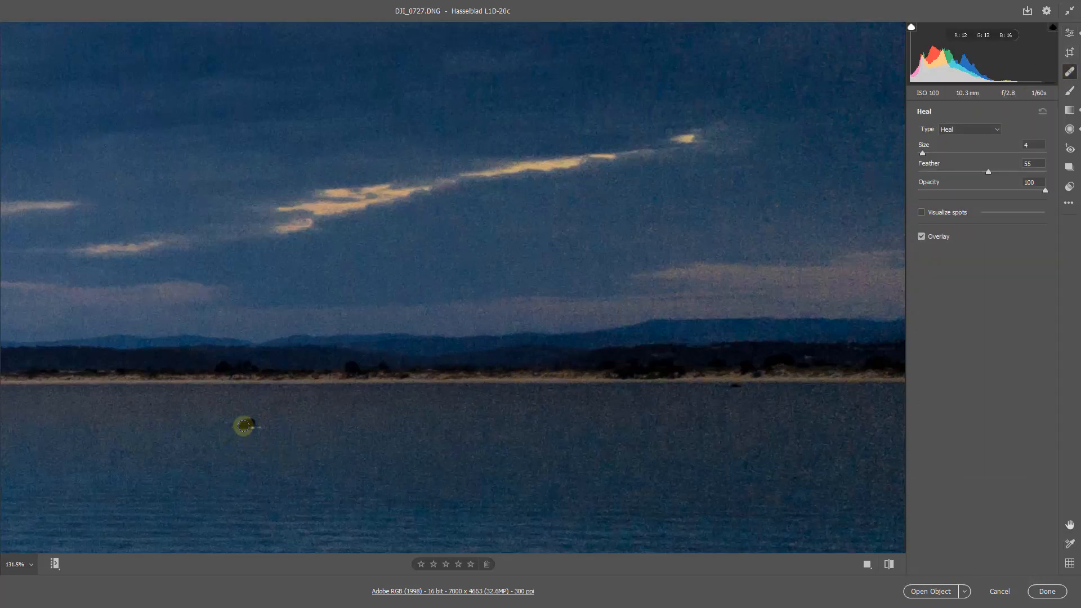
{"action": "key", "text": "bracketright"}
{"action": "key", "text": "bracketright"}
{"action": "key", "text": "bracketright"}
{"action": "key", "text": "bracketright"}
{"action": "key", "text": "bracketright"}
{"action": "left_click", "coordinate": [247, 426]}
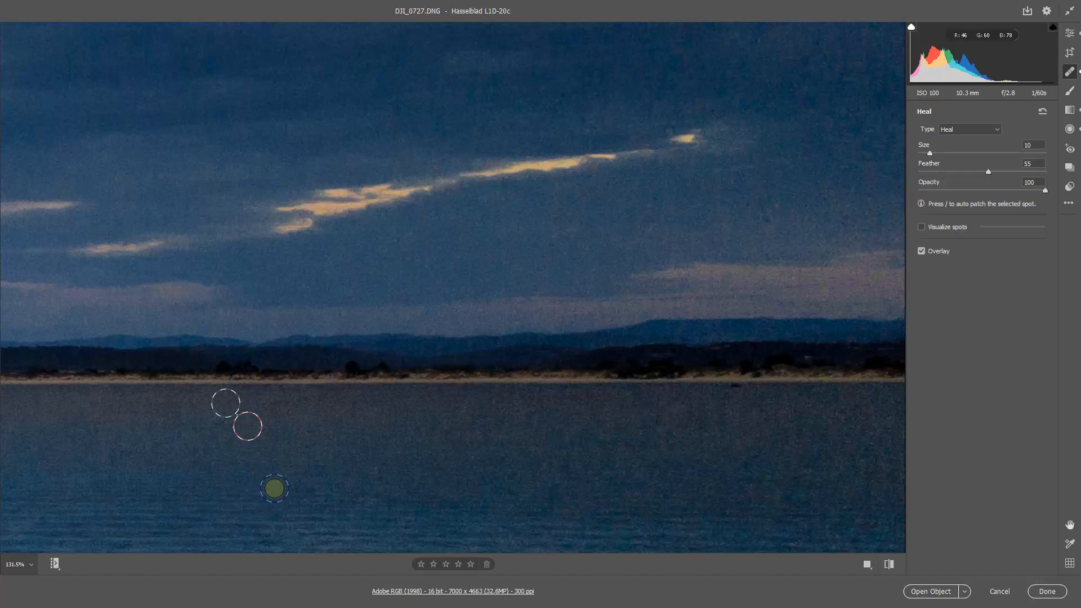
{"action": "key", "text": "v"}
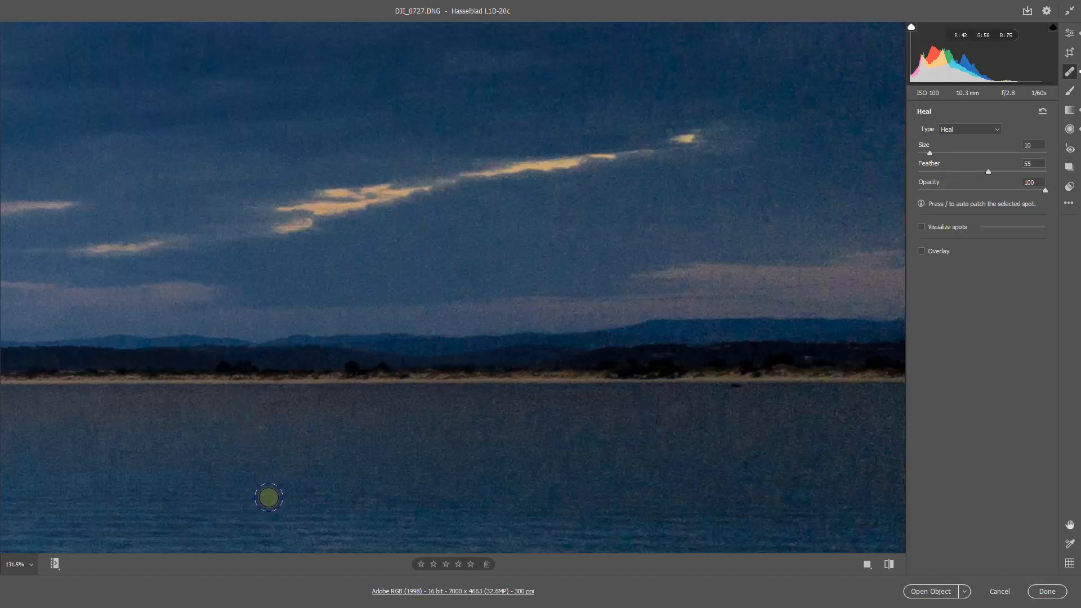
{"action": "key", "text": "e"}
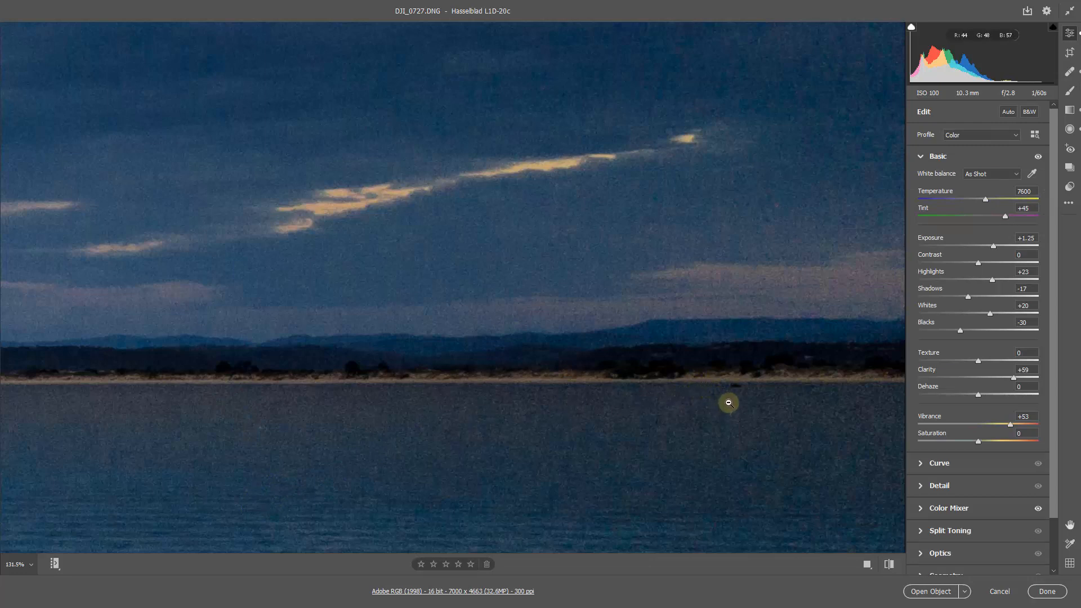
Set the photo's Noise Reduction to 28 in the Detail settings.
{"action": "left_click", "coordinate": [921, 156]}
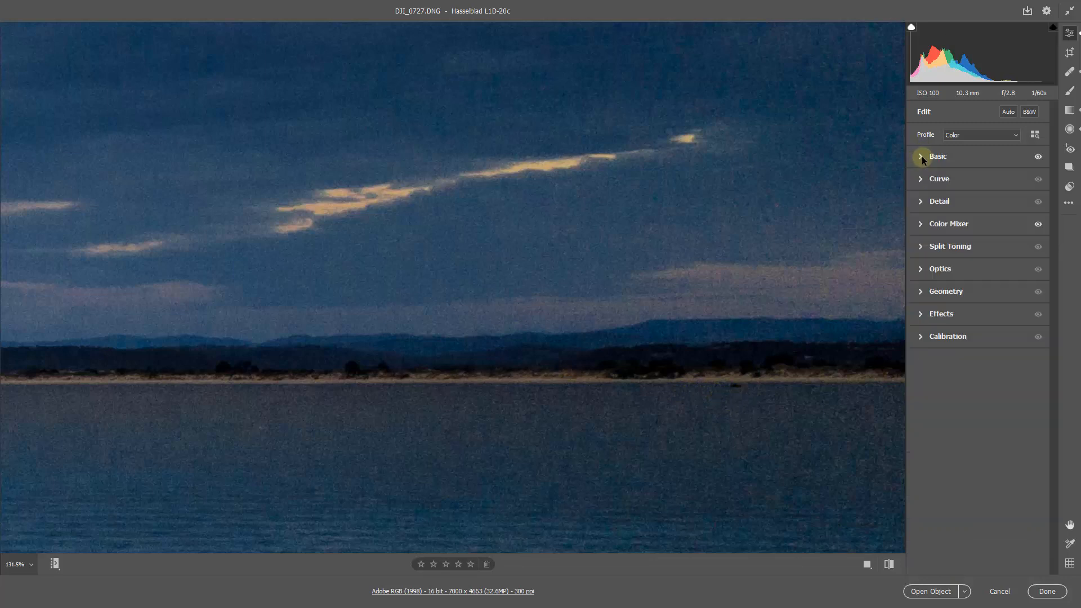
{"action": "left_click", "coordinate": [921, 201]}
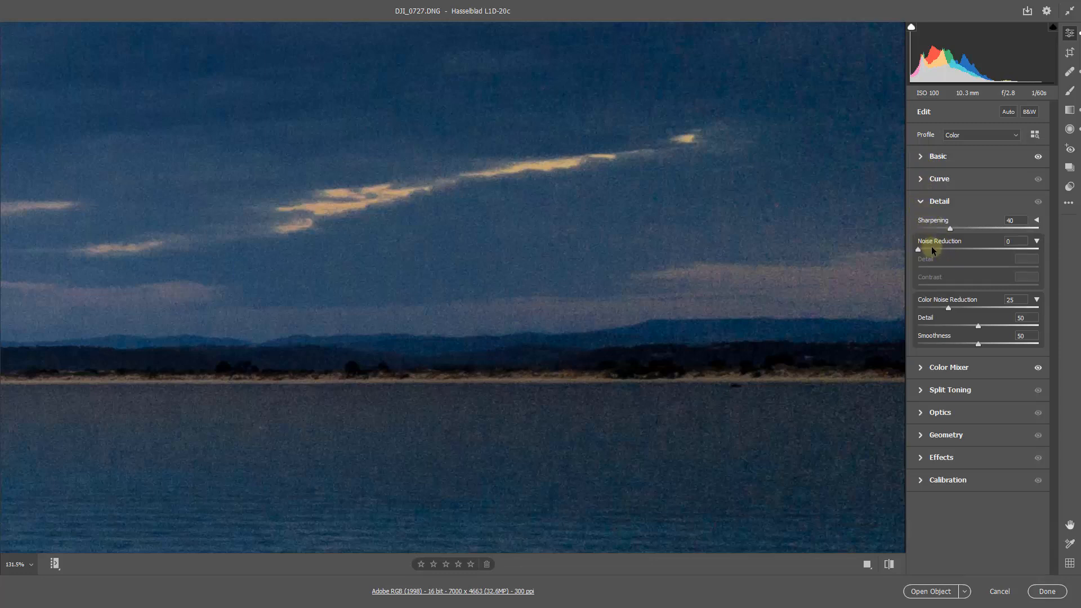
{"action": "left_click", "coordinate": [1037, 301]}
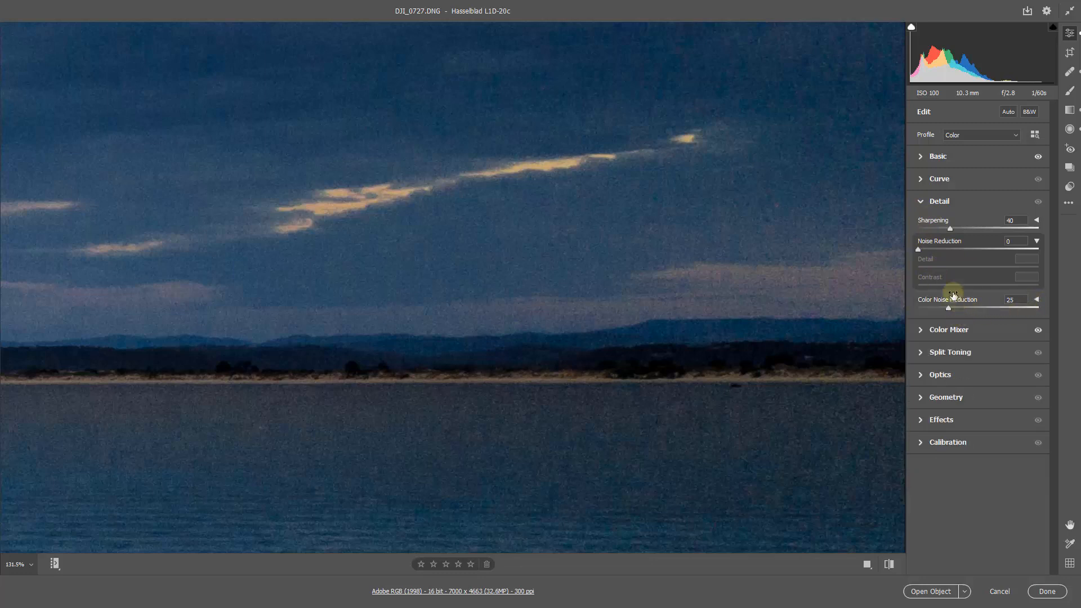
{"action": "left_click", "coordinate": [955, 249]}
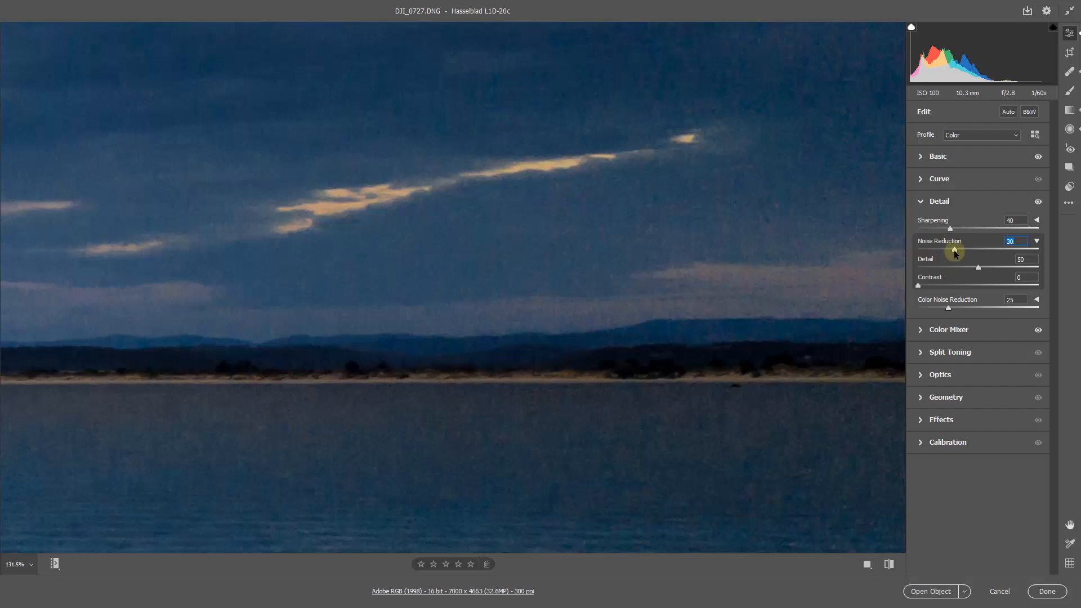
{"action": "double_click", "coordinate": [955, 251]}
{"action": "left_click_drag", "start_coordinate": [956, 250], "coordinate": [952, 252]}
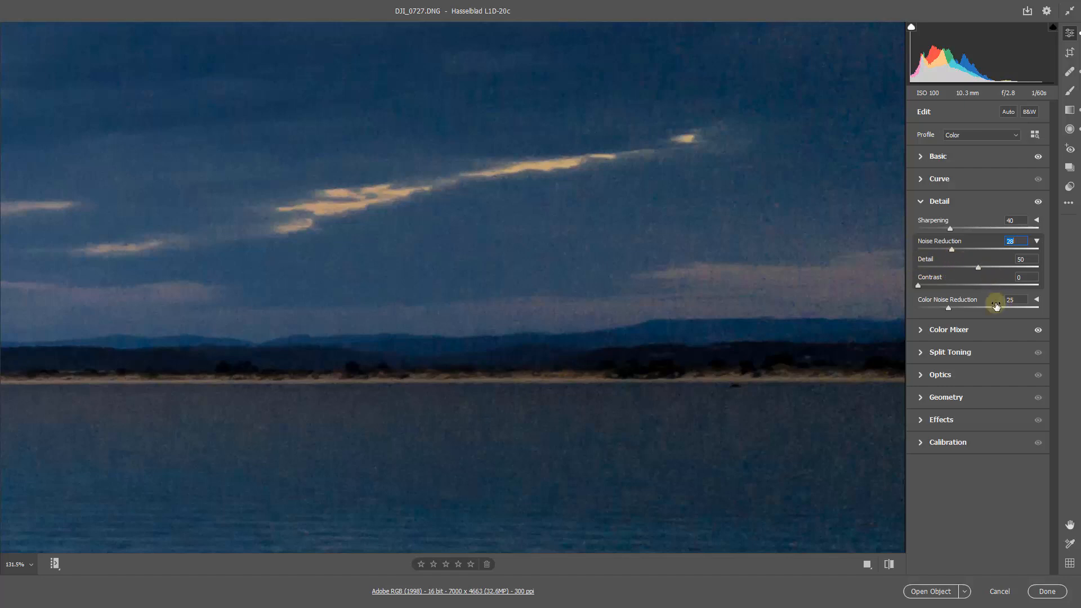
Show the detailed Color Noise Reduction options, compare several strengths, and set Color Noise Reduction to 69.
{"action": "left_click", "coordinate": [1037, 300]}
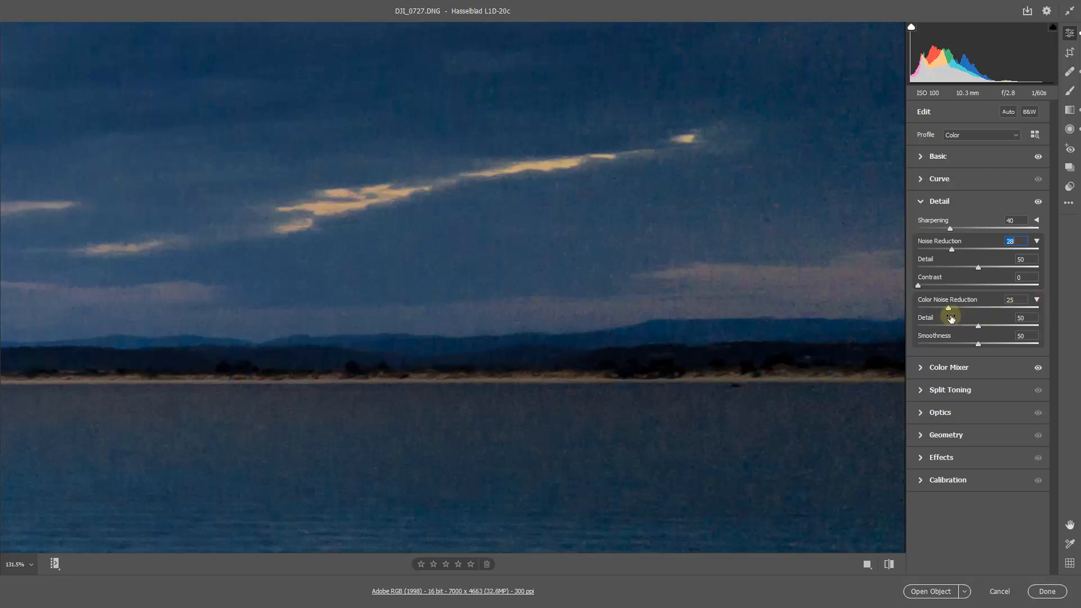
{"action": "left_click", "coordinate": [1001, 309]}
{"action": "left_click", "coordinate": [1039, 308]}
{"action": "left_click", "coordinate": [978, 308]}
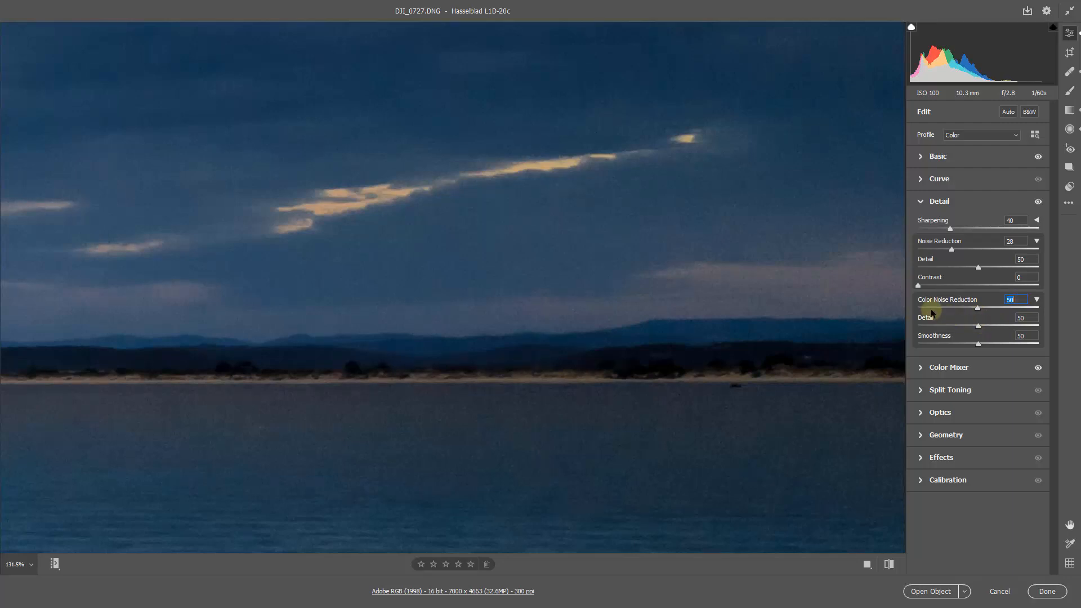
{"action": "double_click", "coordinate": [978, 308]}
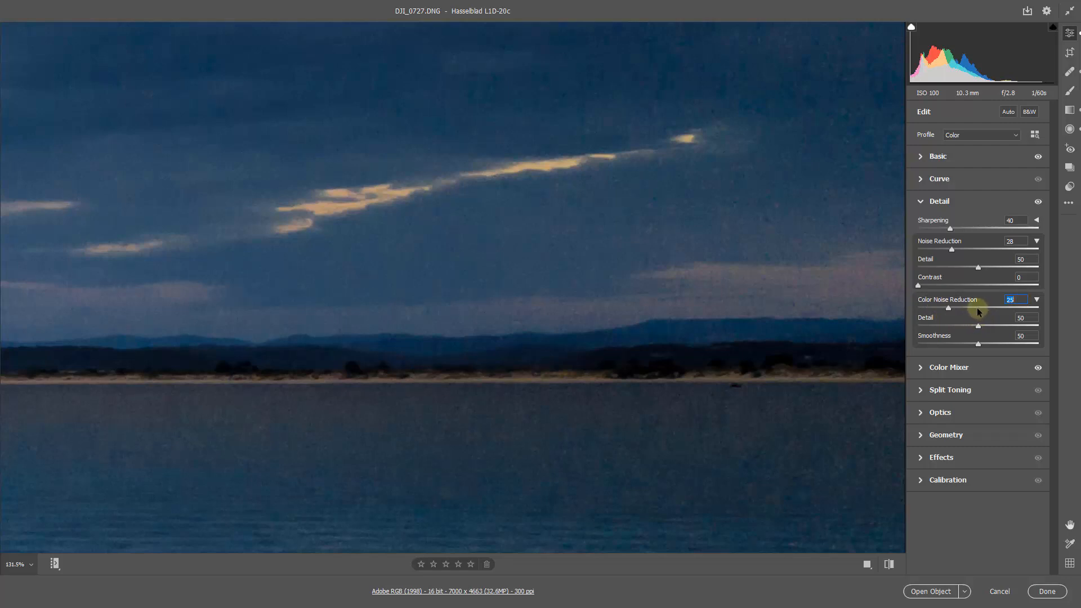
{"action": "left_click", "coordinate": [977, 308]}
Try high and low Detail values for the Color Noise Reduction and set Detail to 49.
{"action": "left_click", "coordinate": [1018, 327]}
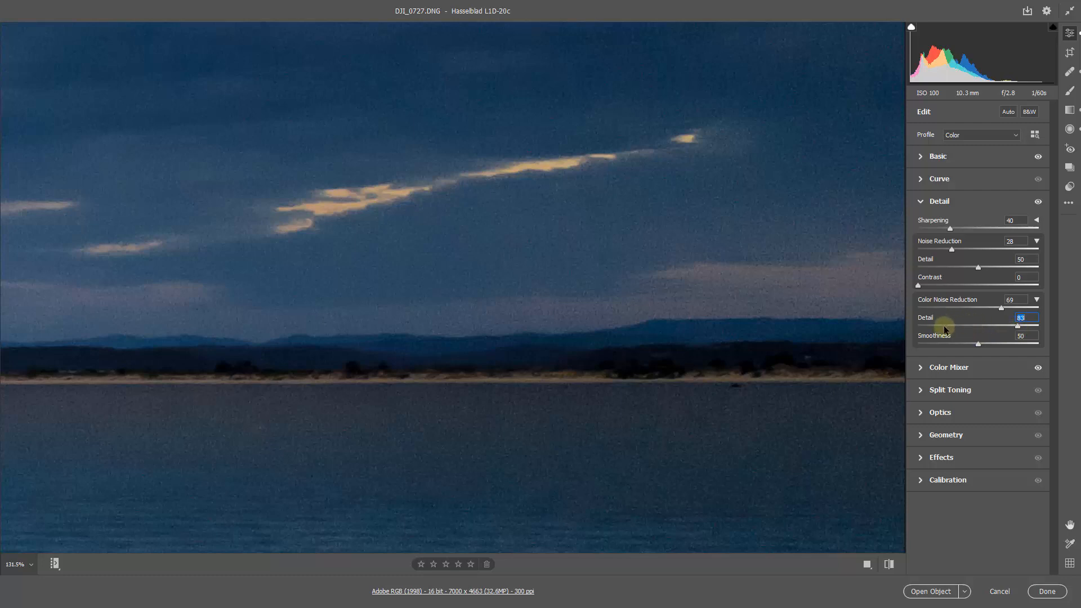
{"action": "double_click", "coordinate": [1019, 326]}
{"action": "left_click", "coordinate": [946, 327]}
{"action": "double_click", "coordinate": [947, 327]}
{"action": "left_click_drag", "start_coordinate": [926, 326], "coordinate": [920, 326]}
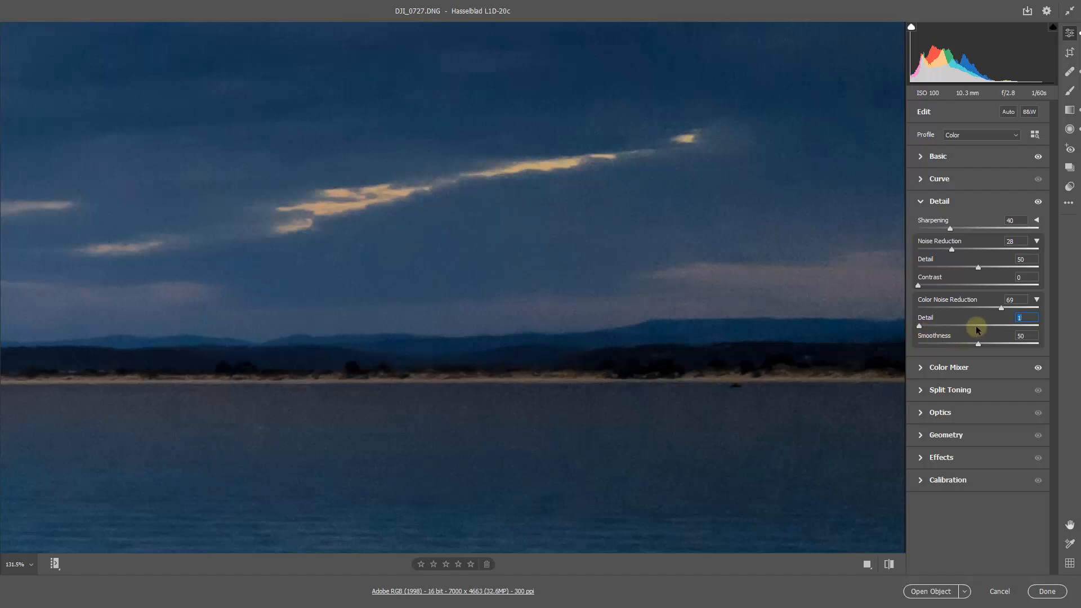
{"action": "left_click_drag", "start_coordinate": [975, 328], "coordinate": [979, 328]}
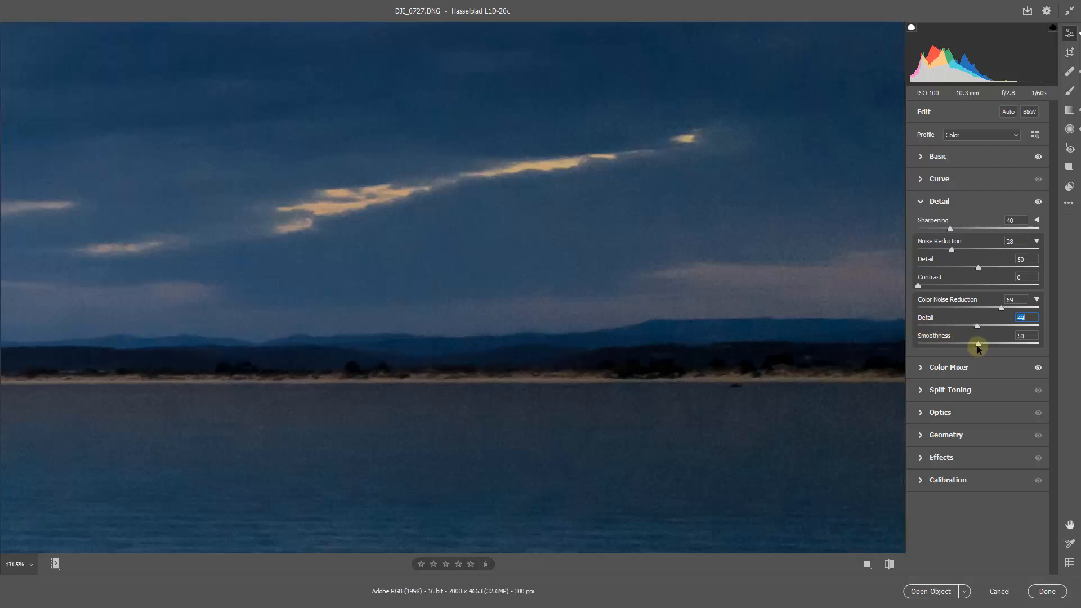
Set the Smoothness of the Color Noise Reduction to 81 and return to the Basic settings.
{"action": "left_click", "coordinate": [1016, 345]}
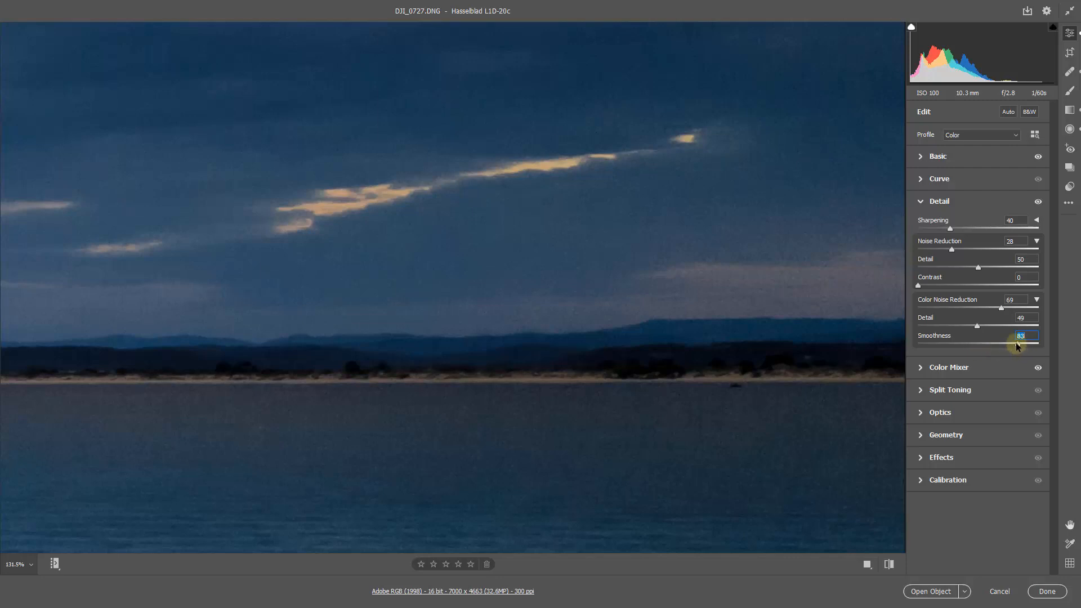
{"action": "double_click", "coordinate": [1018, 344]}
{"action": "left_click", "coordinate": [1007, 345]}
{"action": "left_click", "coordinate": [1016, 345]}
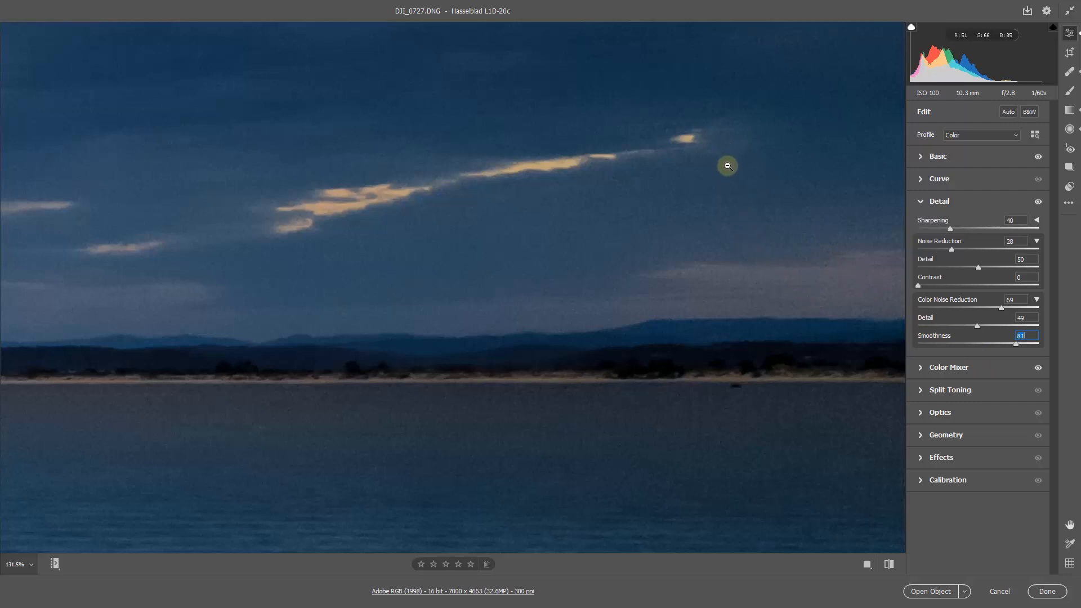
{"action": "right_click", "coordinate": [742, 151]}
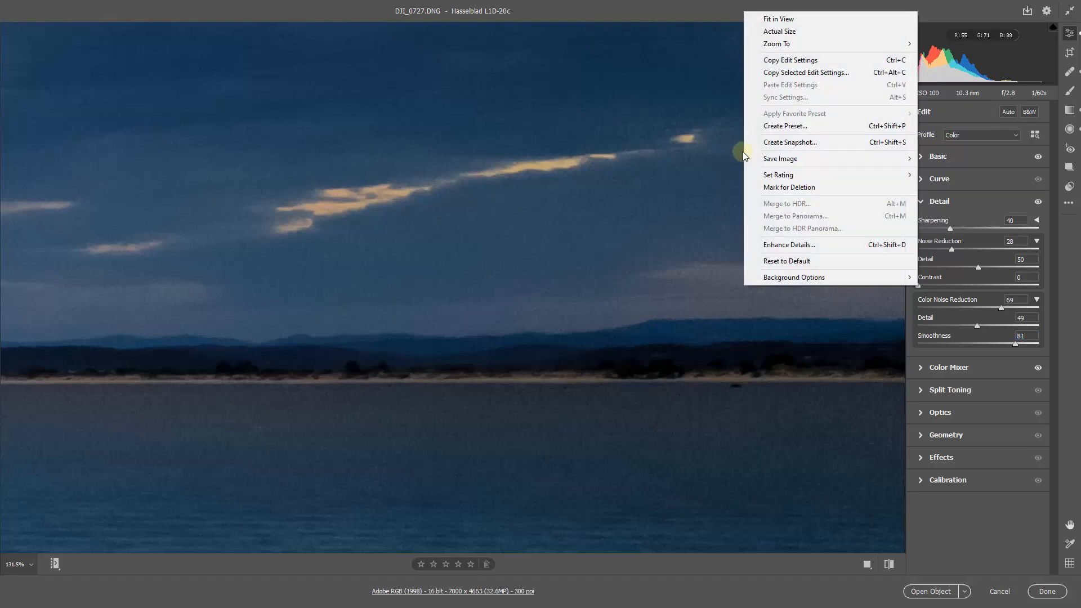
{"action": "left_click", "coordinate": [779, 19]}
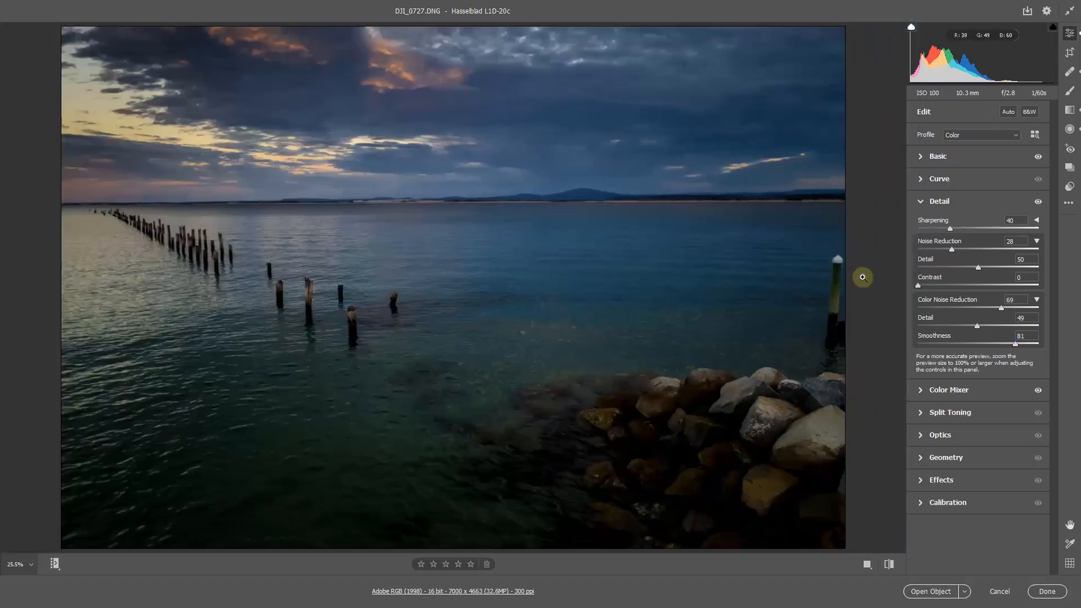
{"action": "left_click", "coordinate": [921, 156]}
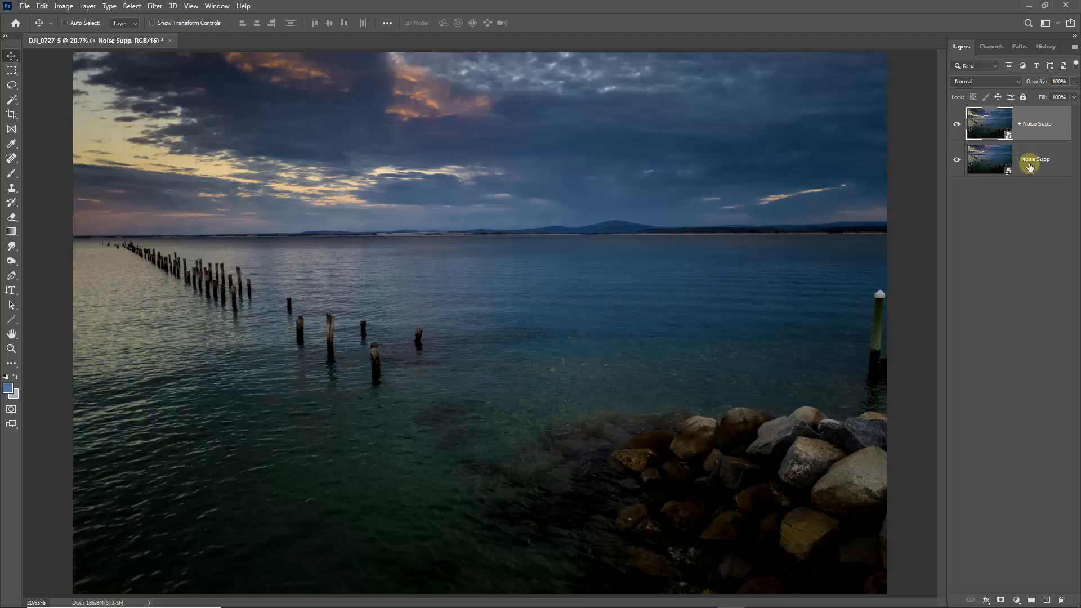
In Photoshop, toggle the "+ Noise Supp" layer off and on to compare the full photo with and without noise suppression.
{"action": "left_click", "coordinate": [957, 125]}
{"action": "left_click", "coordinate": [957, 128]}
{"action": "left_click", "coordinate": [958, 128]}
{"action": "left_click", "coordinate": [956, 125]}
{"action": "left_click", "coordinate": [958, 125]}
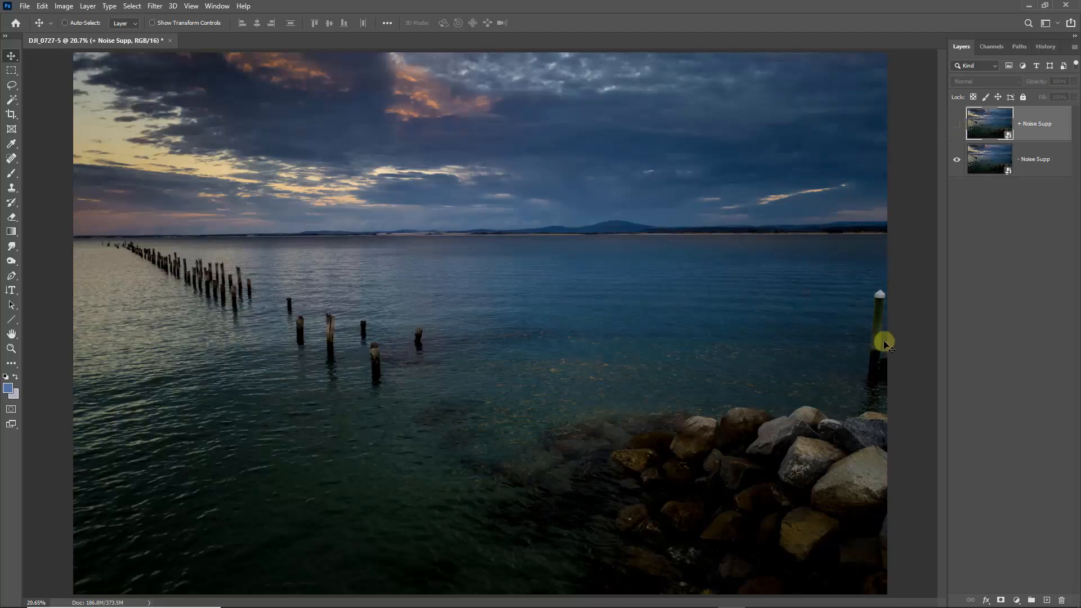
{"action": "left_click", "coordinate": [956, 126]}
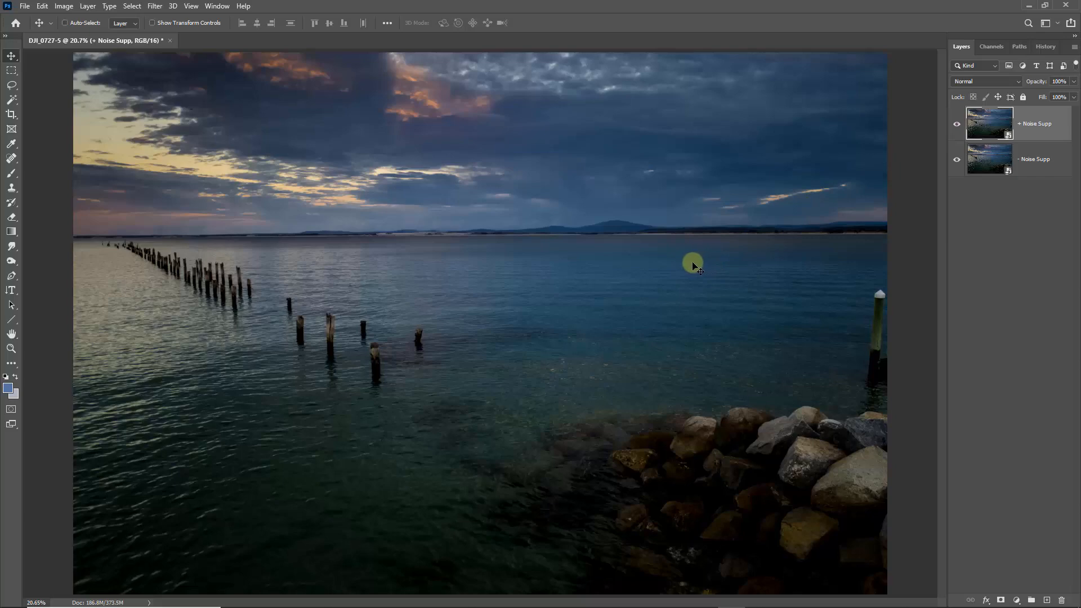
Inspect the mountain on the horizon at 200% and hide the "+ Noise Supp" layer to compare the noise there.
{"action": "left_click", "coordinate": [10, 350]}
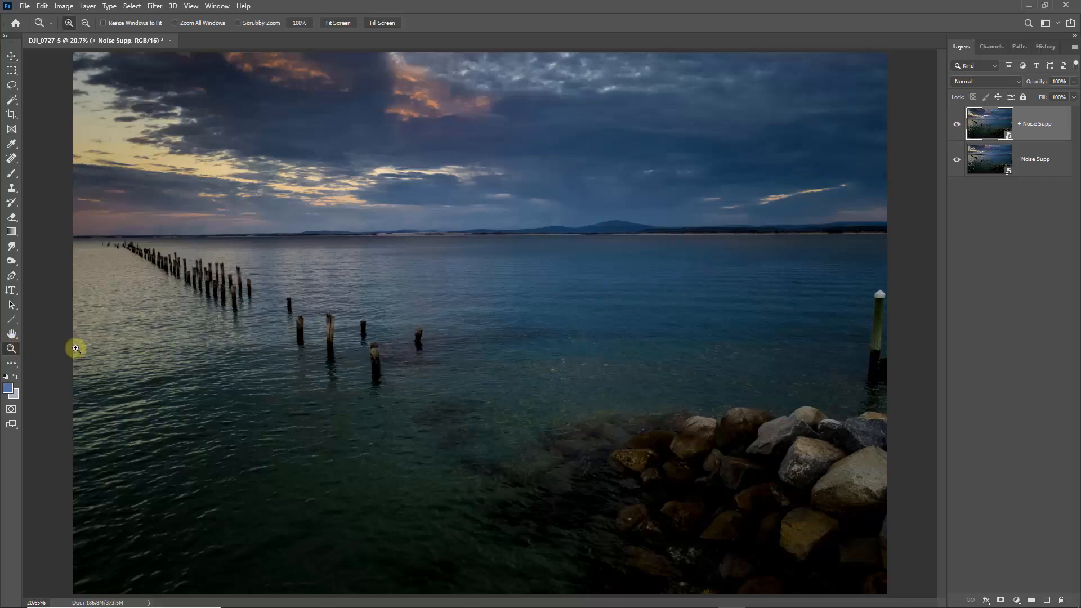
{"action": "right_click", "coordinate": [728, 326]}
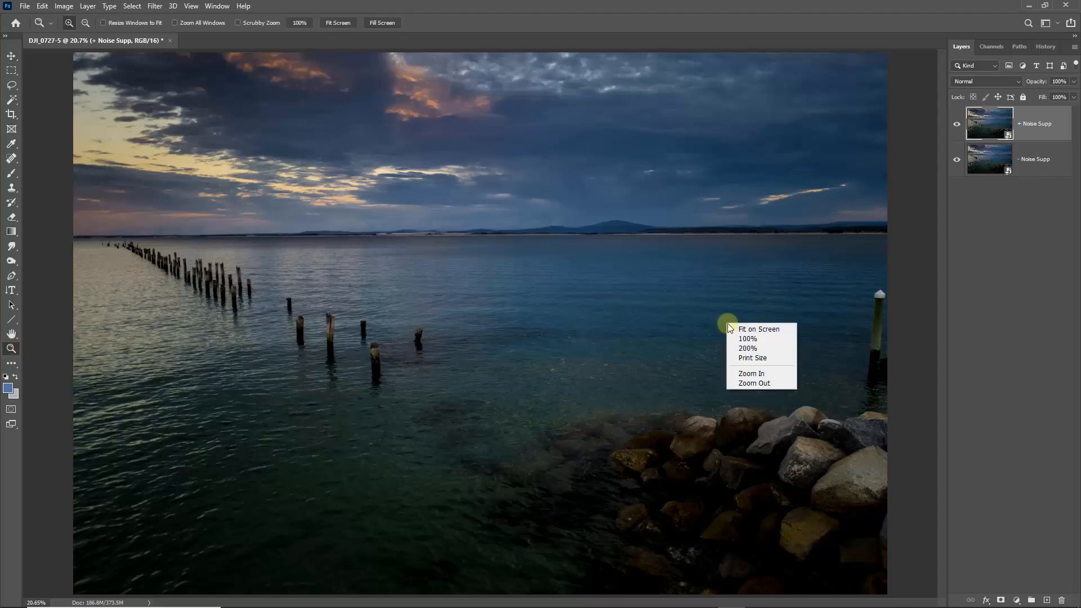
{"action": "left_click", "coordinate": [748, 349]}
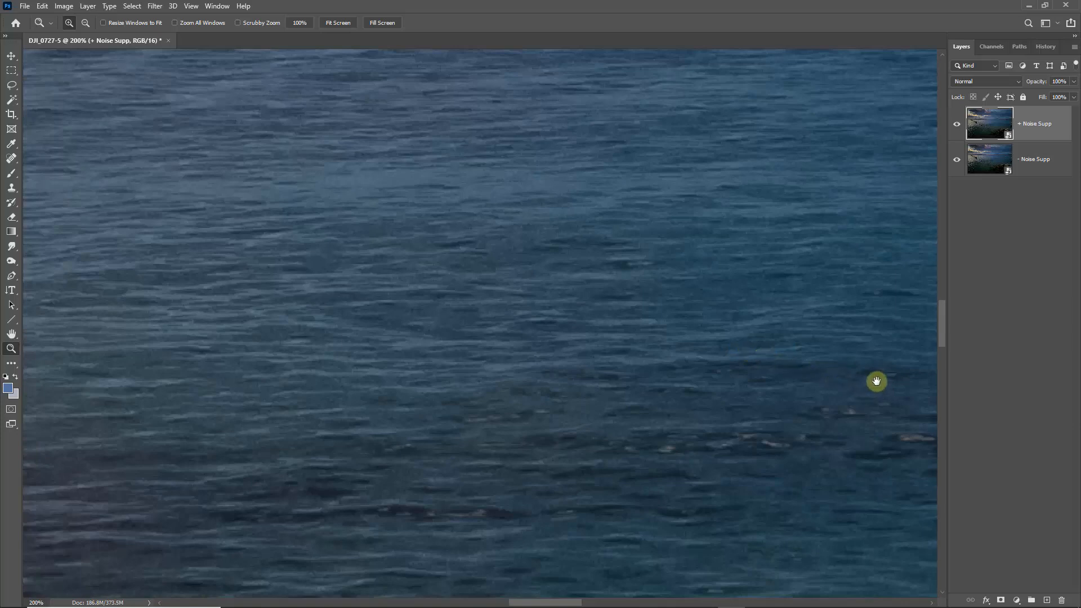
{"action": "left_click_drag", "start_coordinate": [876, 382], "coordinate": [597, 512]}
{"action": "left_click_drag", "start_coordinate": [750, 292], "coordinate": [256, 524]}
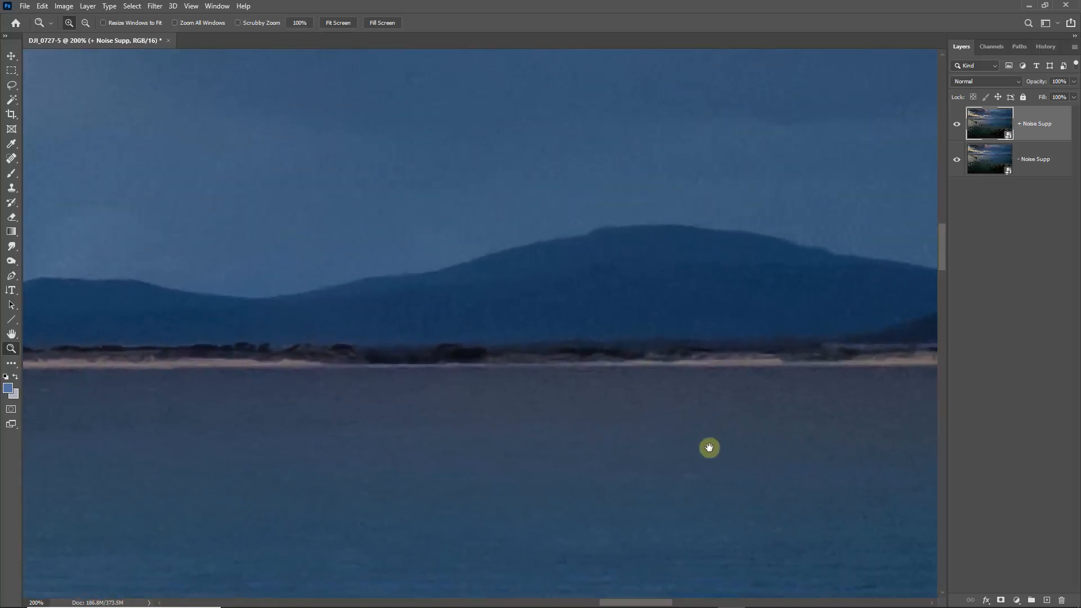
{"action": "left_click_drag", "start_coordinate": [709, 447], "coordinate": [555, 459]}
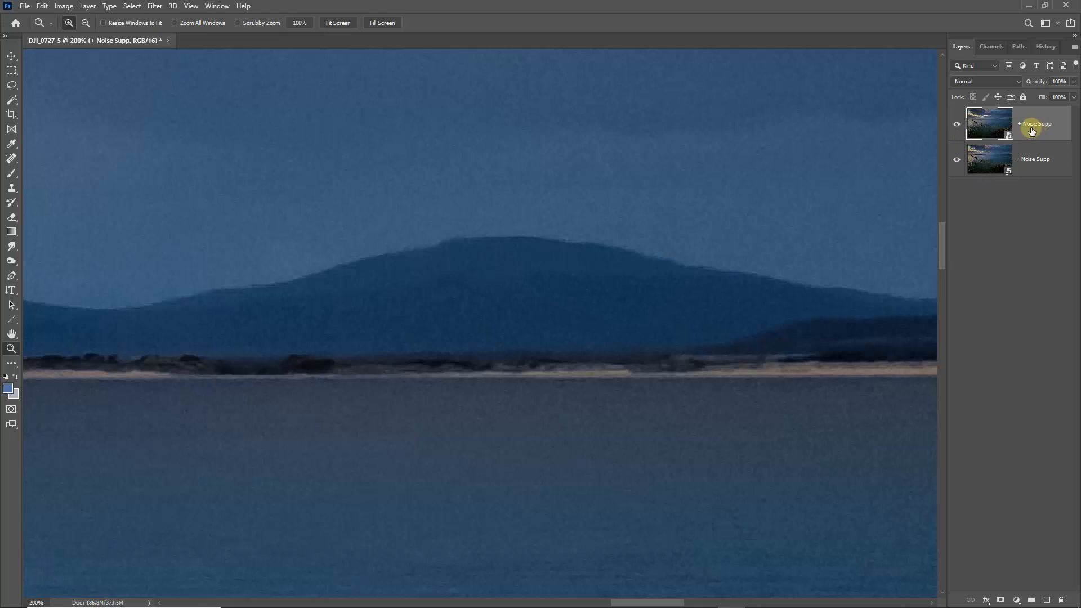
{"action": "left_click", "coordinate": [956, 124]}
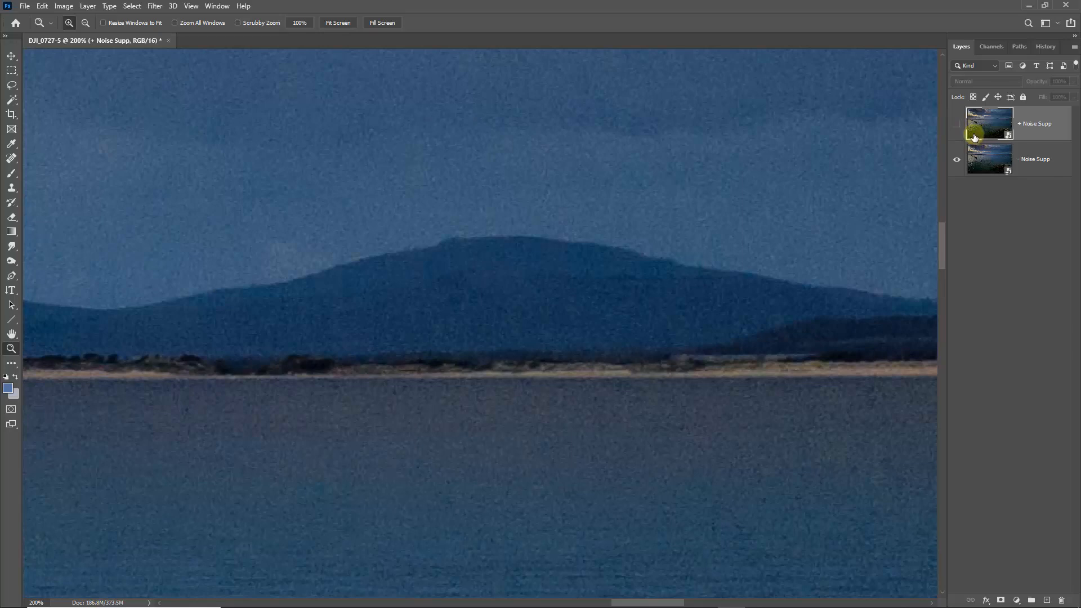
Examine the noise in the sky and water at the horizon's far right end, and show the "+ Noise Supp" layer again.
{"action": "mouse_move", "coordinate": [859, 280]}
{"action": "left_mouse_down"}
{"action": "mouse_move", "coordinate": [804, 291]}
{"action": "mouse_move", "coordinate": [138, 269]}
{"action": "left_mouse_up"}
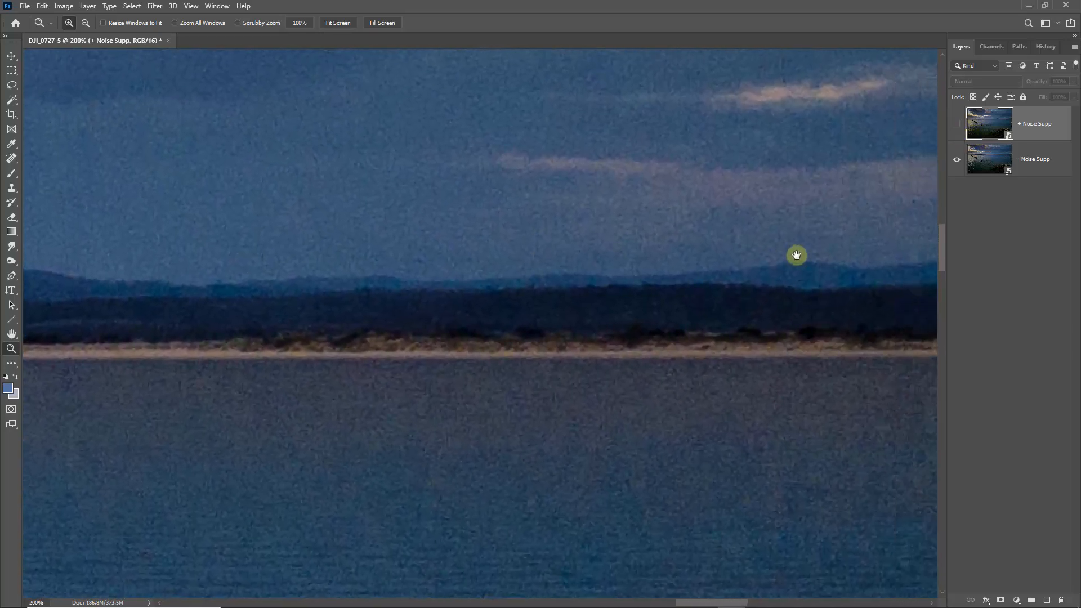
{"action": "left_click_drag", "start_coordinate": [797, 253], "coordinate": [126, 285]}
{"action": "left_click_drag", "start_coordinate": [755, 281], "coordinate": [140, 278]}
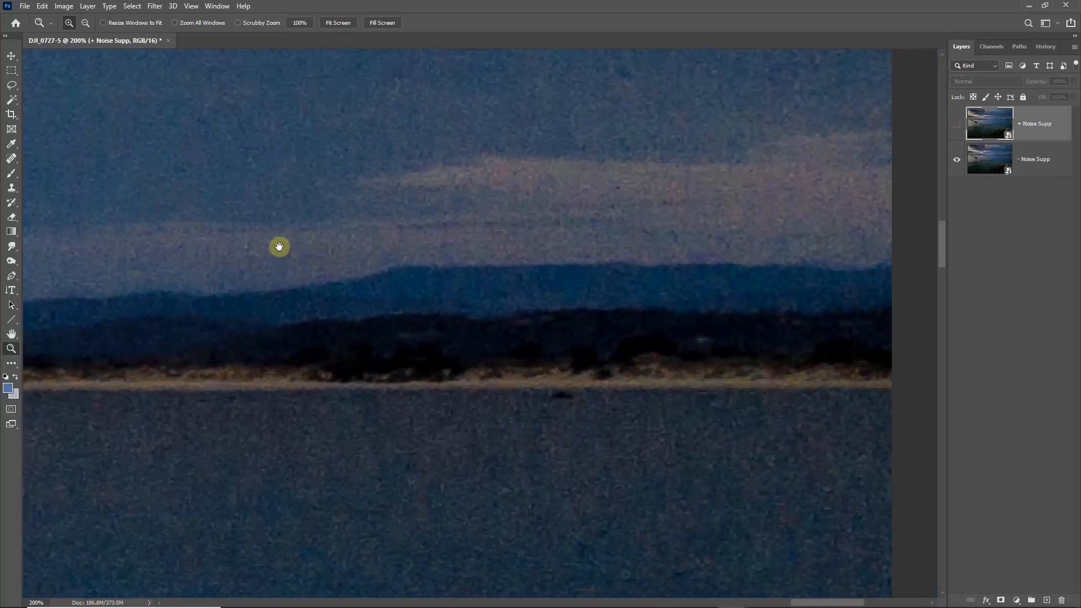
{"action": "left_click_drag", "start_coordinate": [280, 246], "coordinate": [425, 256]}
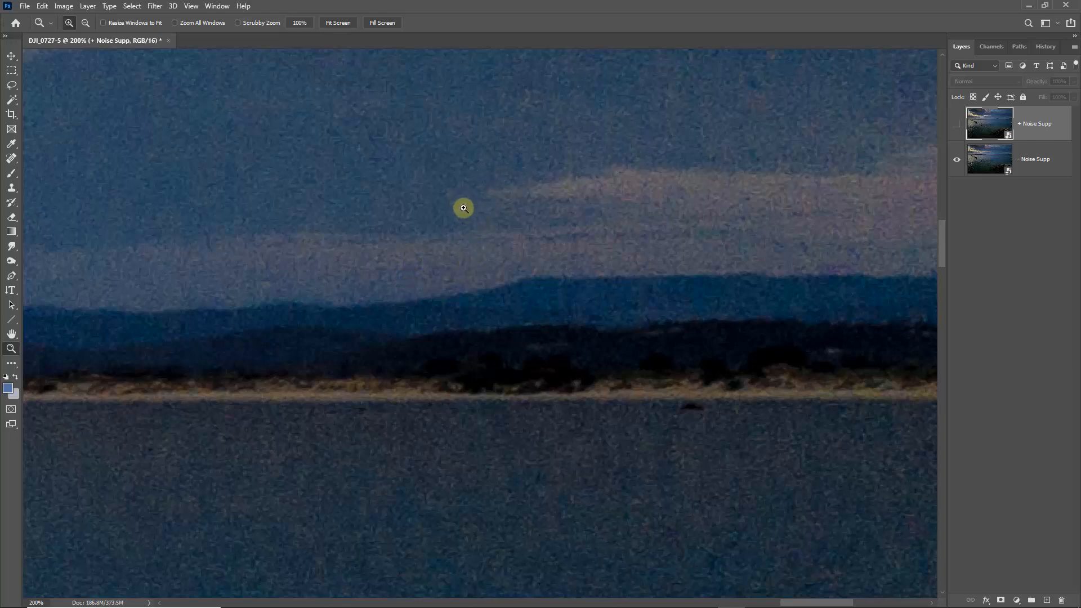
{"action": "left_click_drag", "start_coordinate": [454, 197], "coordinate": [374, 256]}
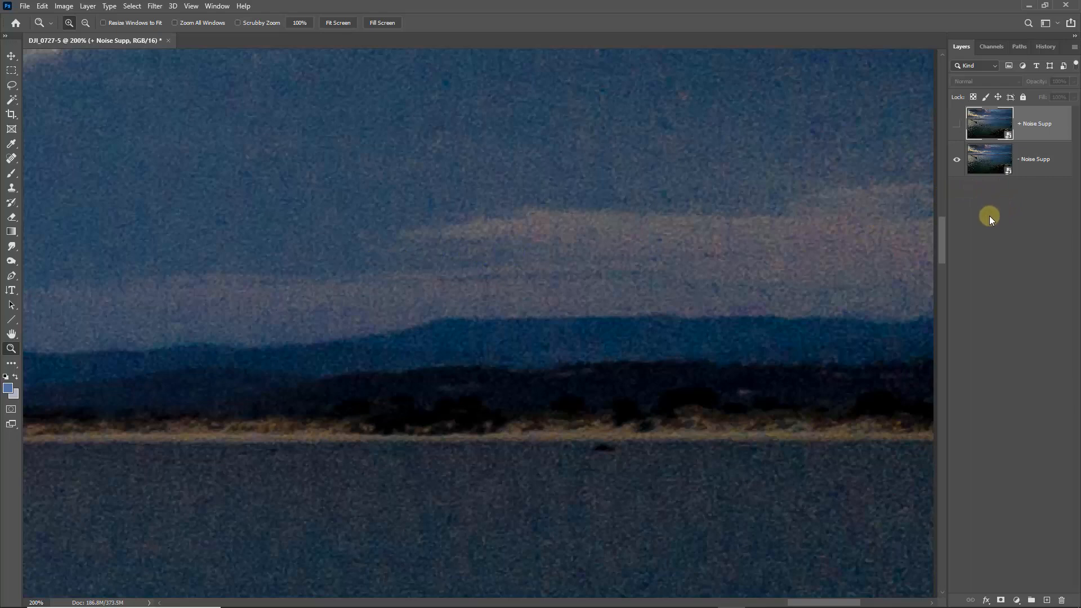
{"action": "left_click", "coordinate": [958, 125]}
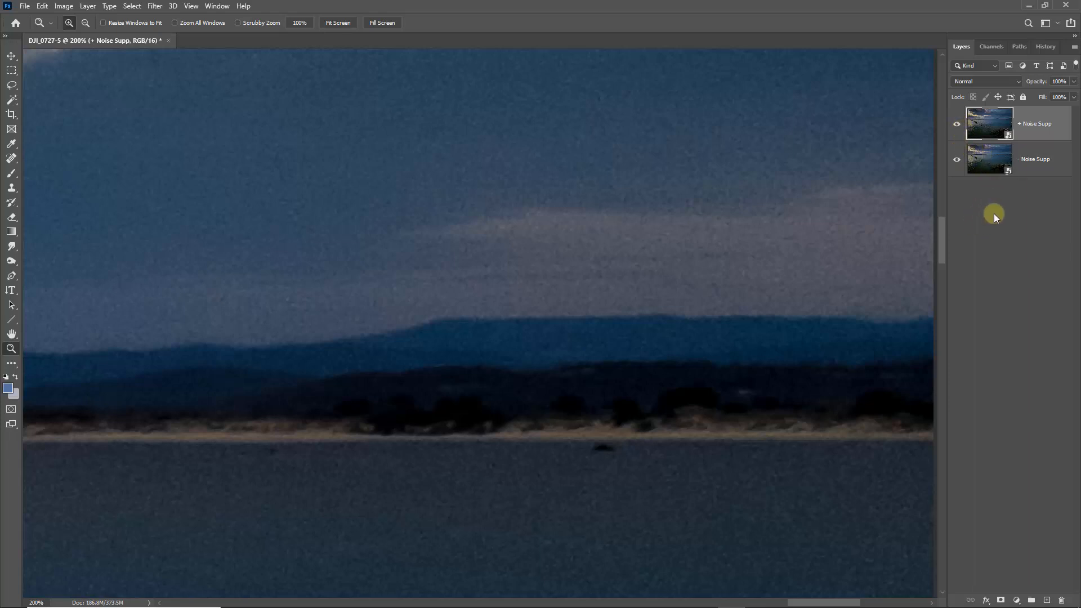
{"action": "key", "text": "ctrl+0"}
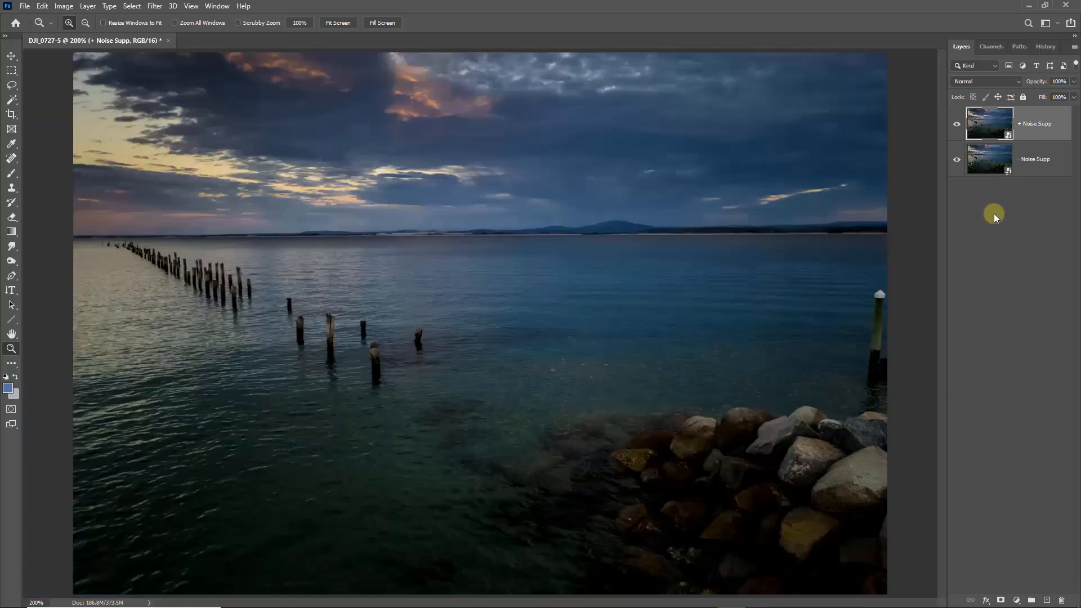